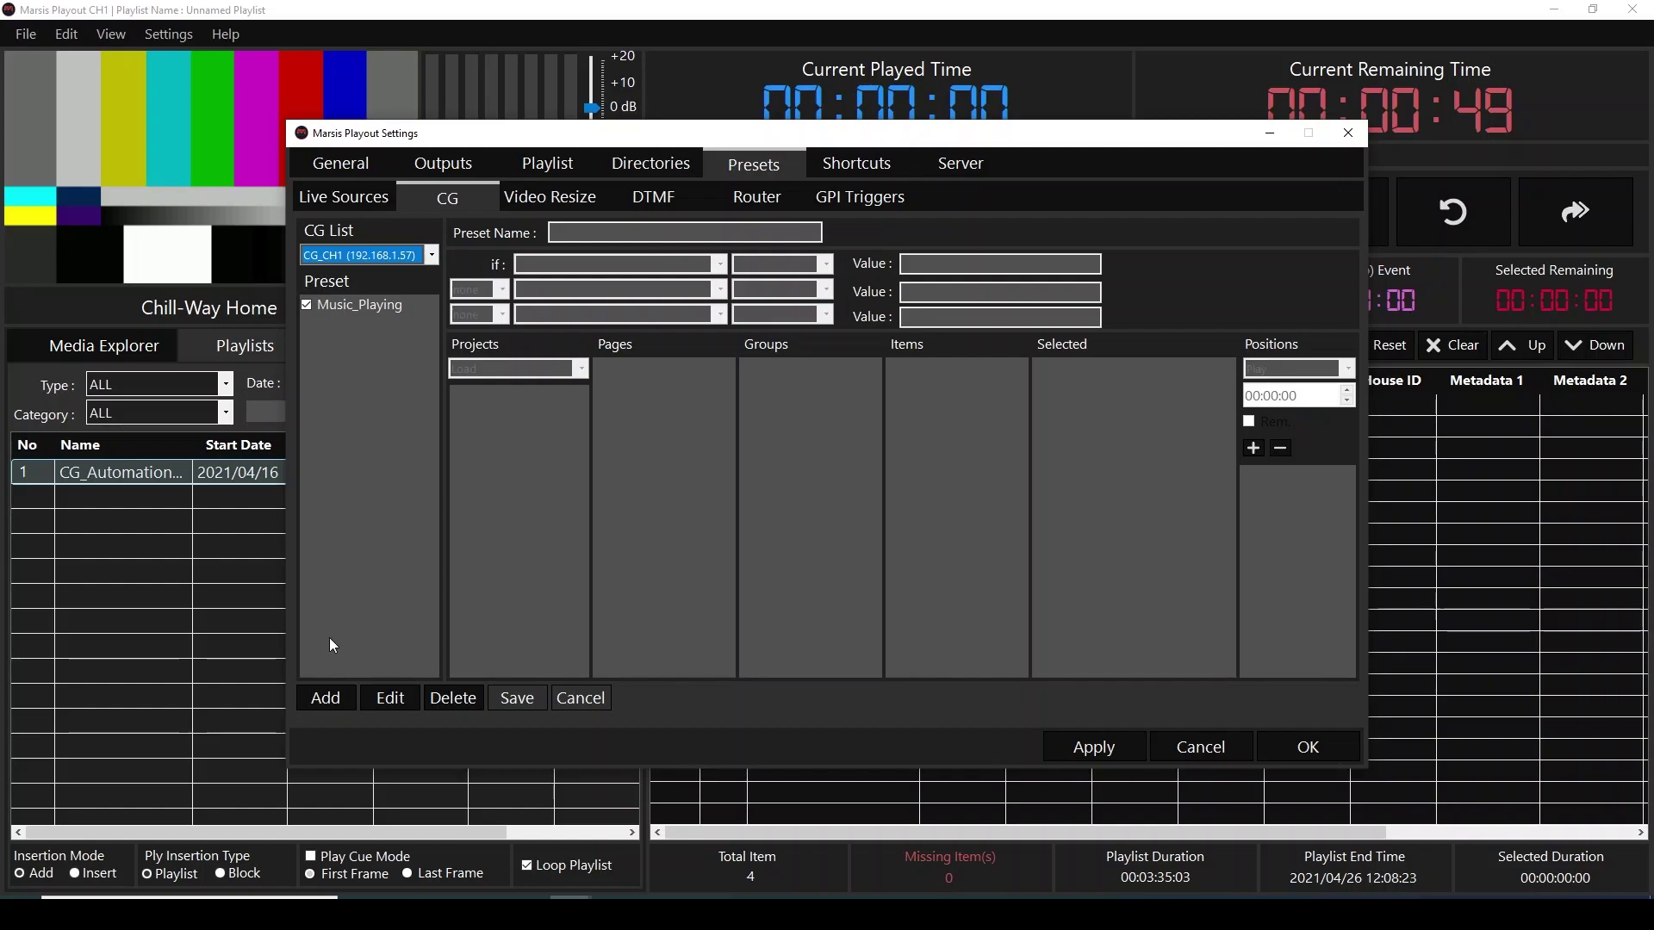
- Add a new CG preset and name it Music_Next
{"action": "left_click", "coordinate": [317, 700]}
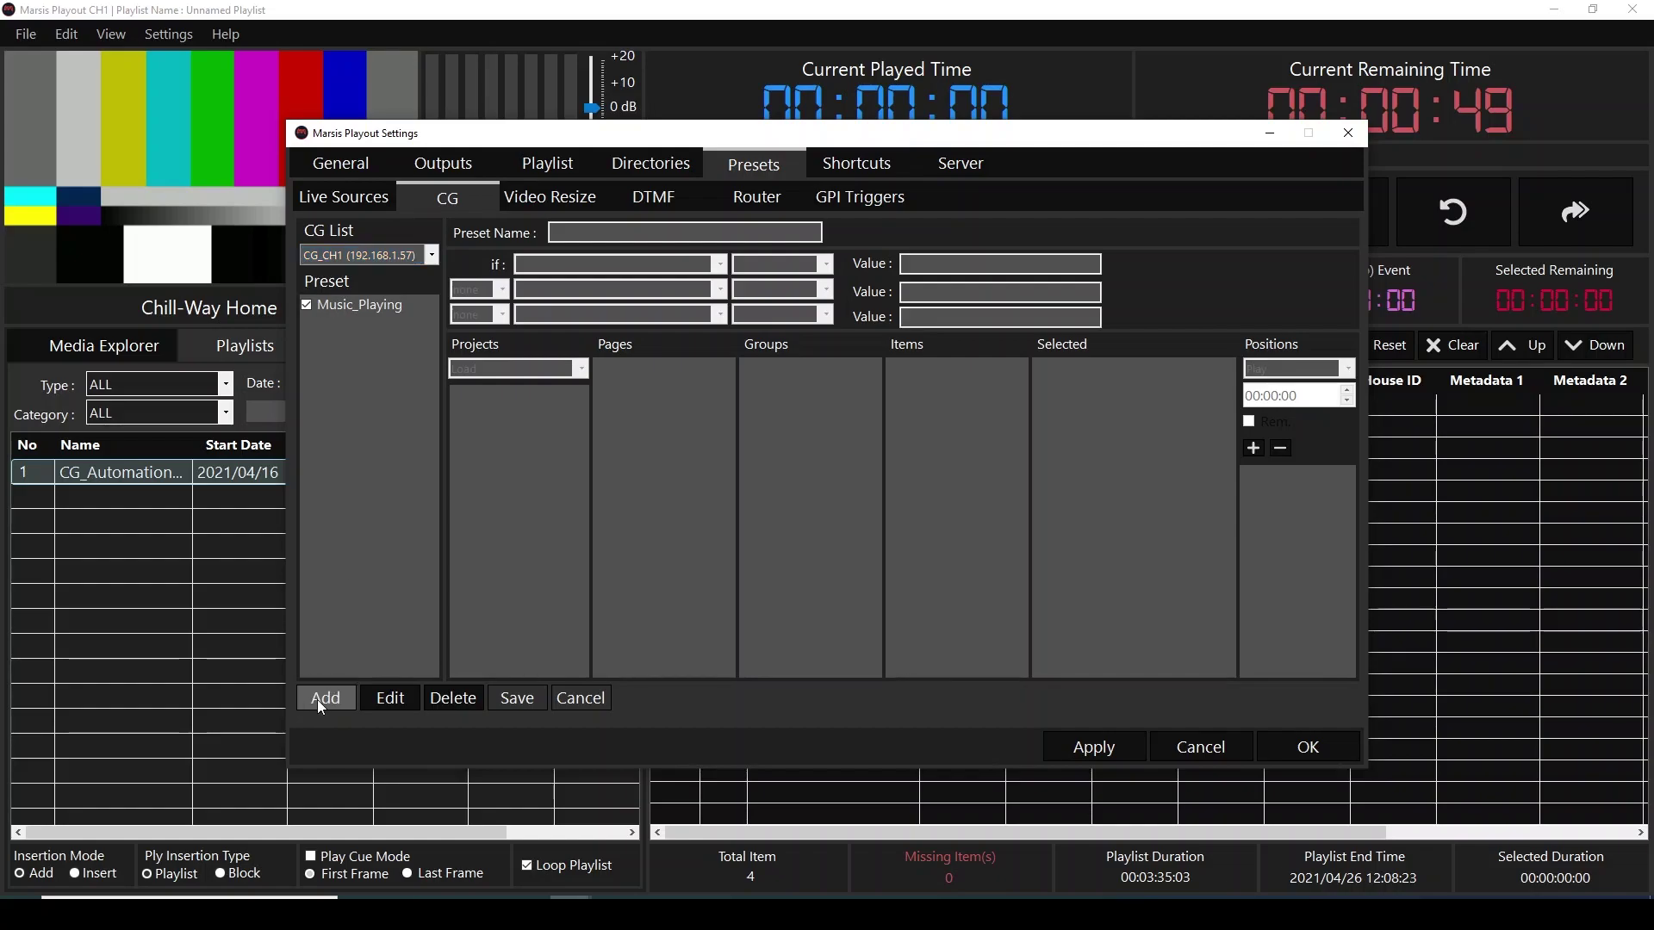
{"action": "left_click", "coordinate": [556, 238]}
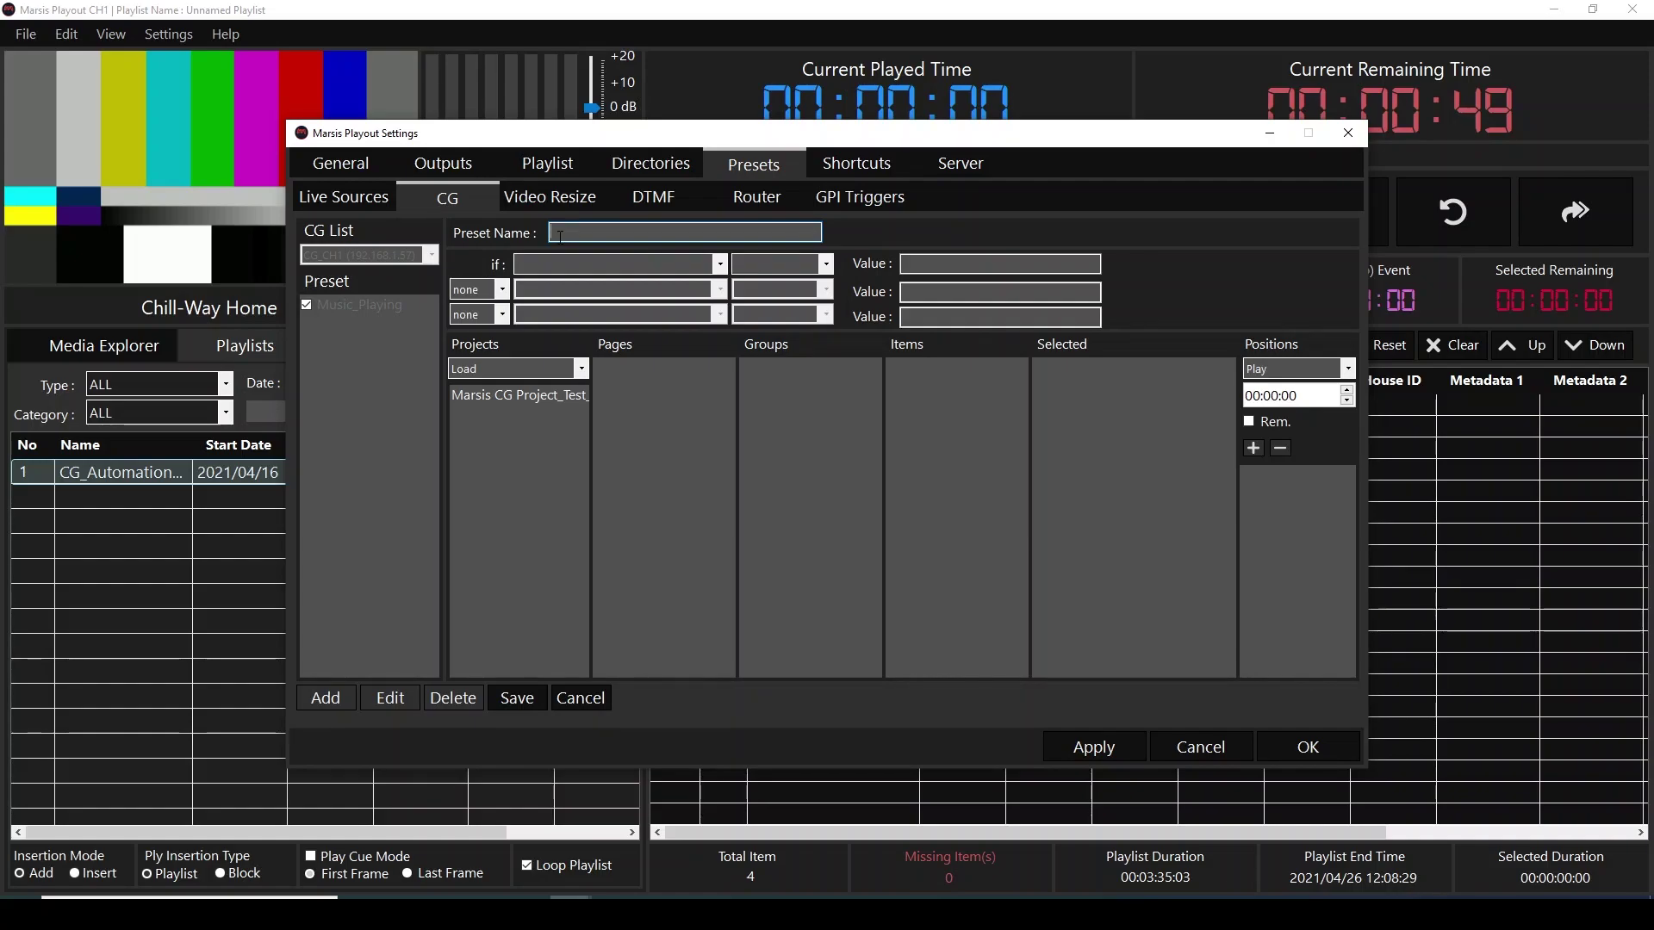
{"action": "type", "text": "Music"}
{"action": "type", "text": " Ne"}
{"action": "key", "text": "Left"}
{"action": "key", "text": "Left"}
{"action": "key", "text": "Left"}
{"action": "key", "text": "Left"}
{"action": "key", "text": "BackSpace"}
{"action": "type", "text": "_"}
- Set the preset condition to Category Contains 'Music' and expand the CG project to list Page1
{"action": "left_click", "coordinate": [720, 264]}
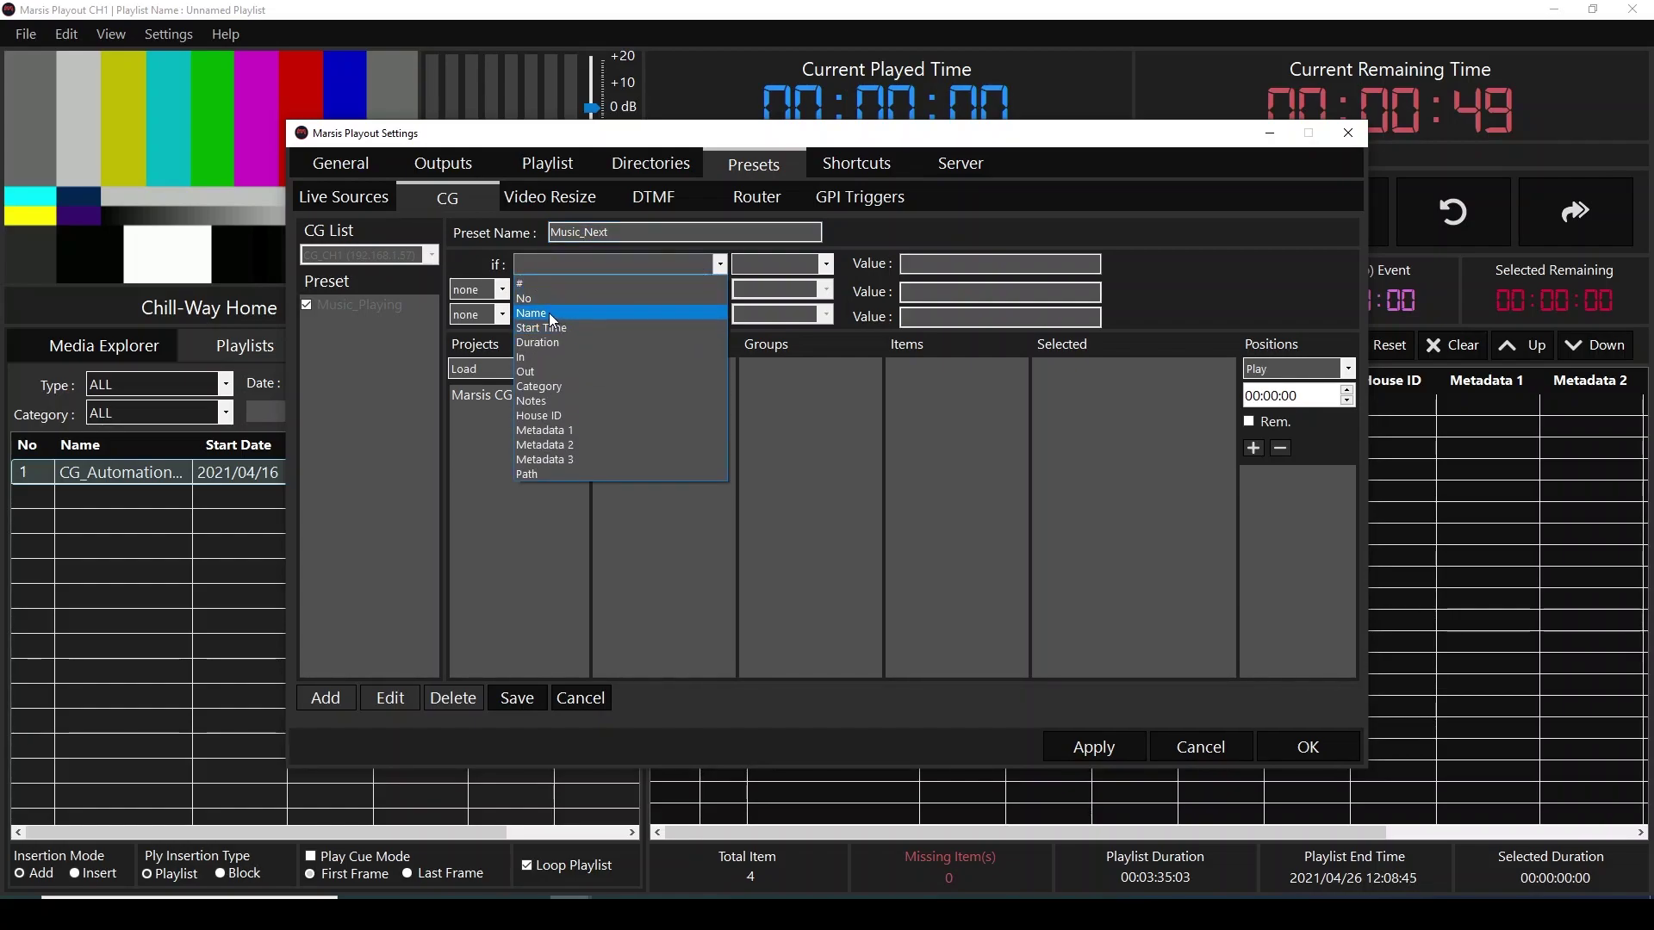
{"action": "left_click", "coordinate": [560, 386]}
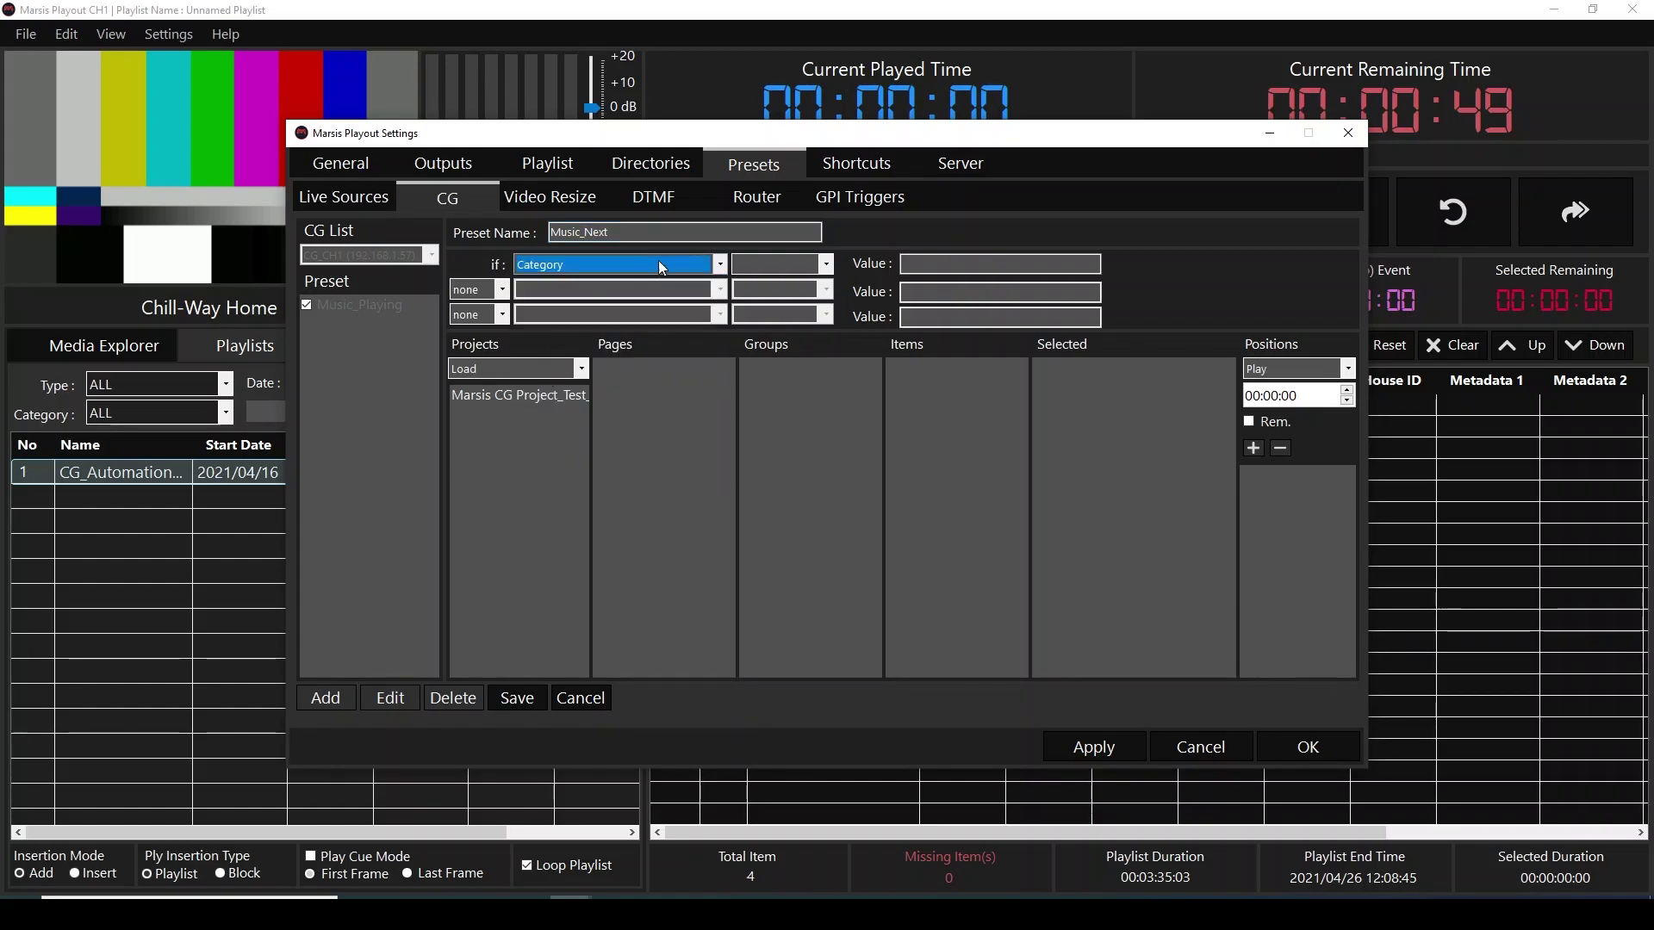
{"action": "left_click", "coordinate": [796, 262]}
{"action": "left_click", "coordinate": [782, 286]}
{"action": "left_click", "coordinate": [917, 270]}
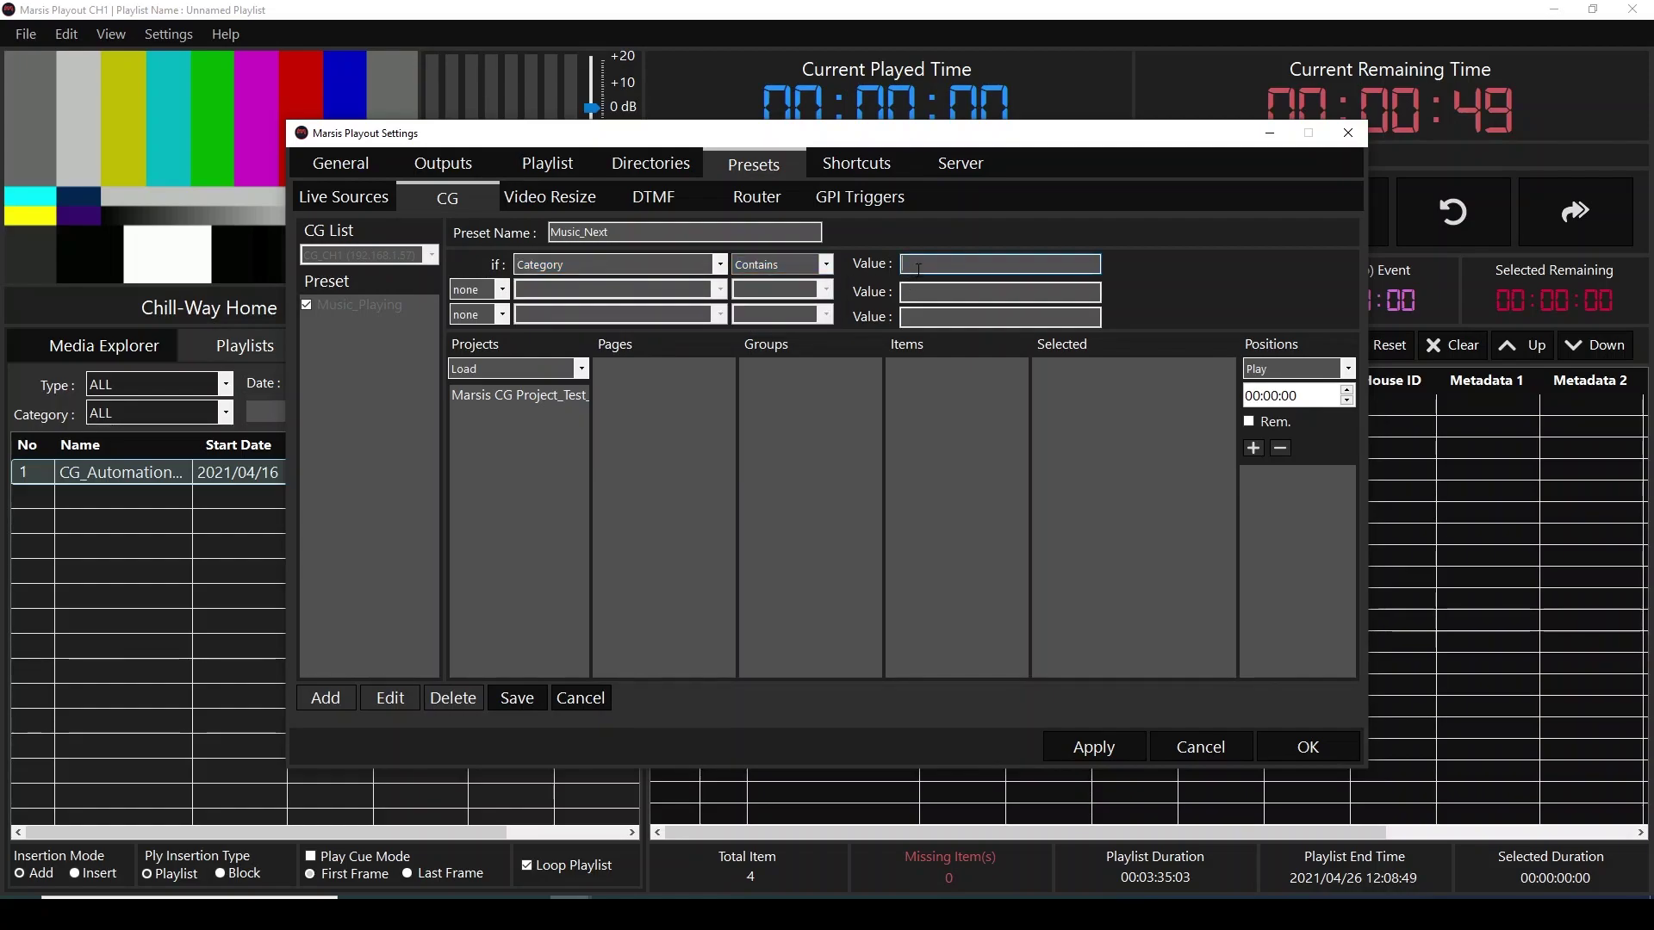
{"action": "type", "text": "Music"}
{"action": "left_click", "coordinate": [526, 398]}
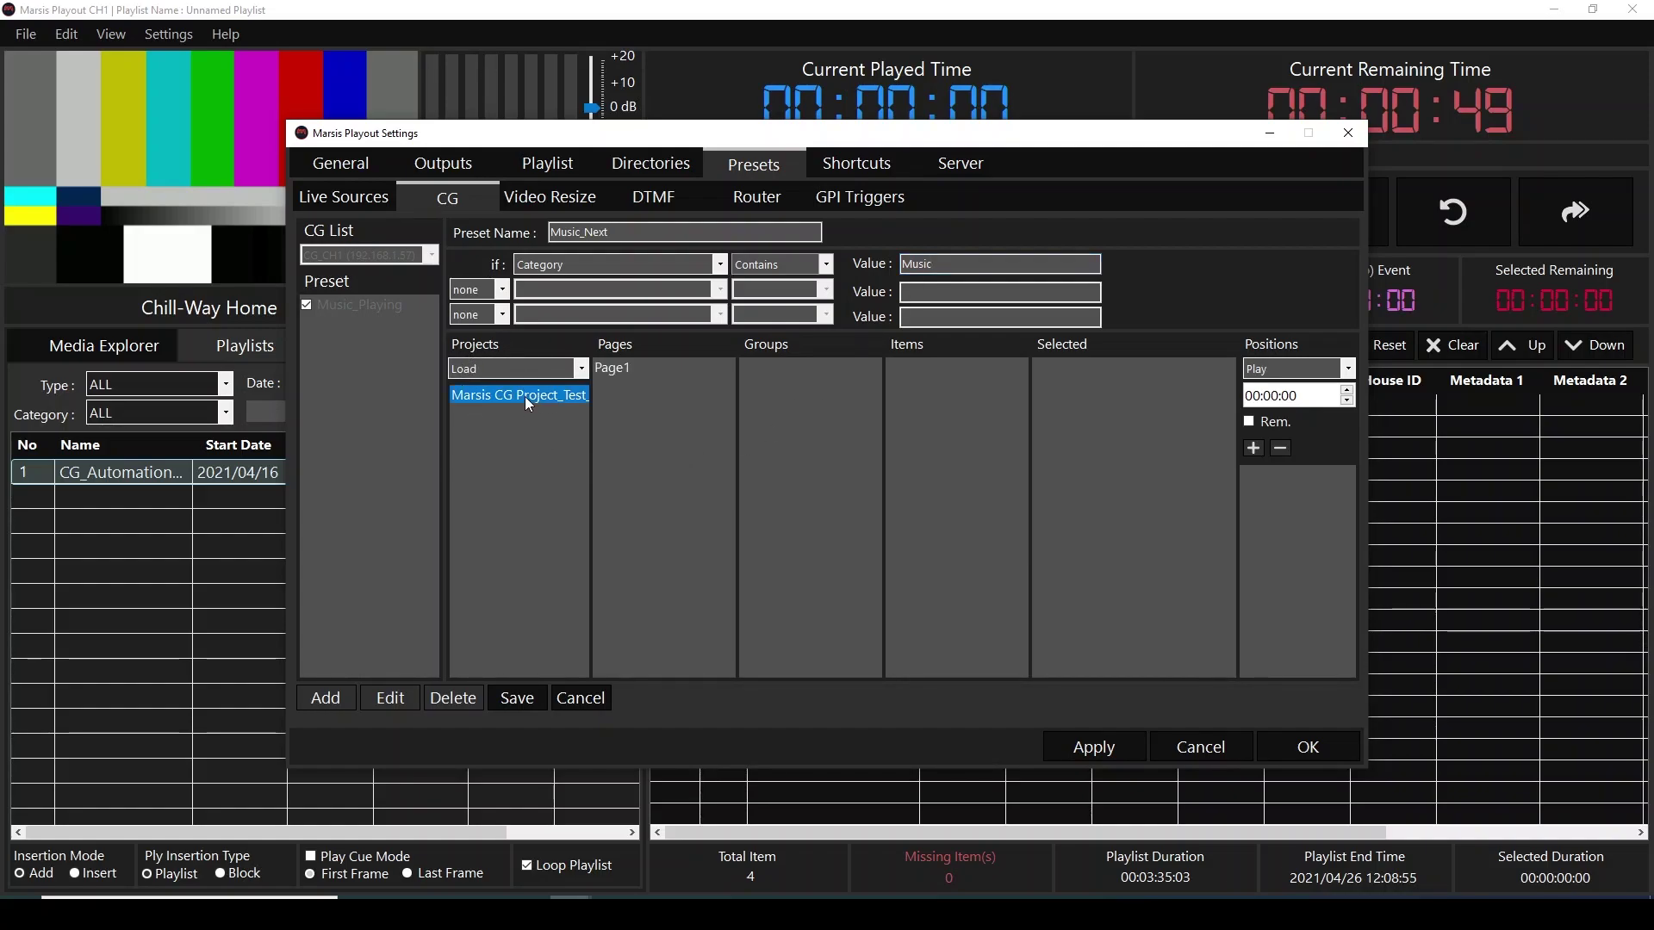
- Add Singer from Page1 to the preset with a Play position at 00:00:15 remaining
{"action": "left_click", "coordinate": [615, 371]}
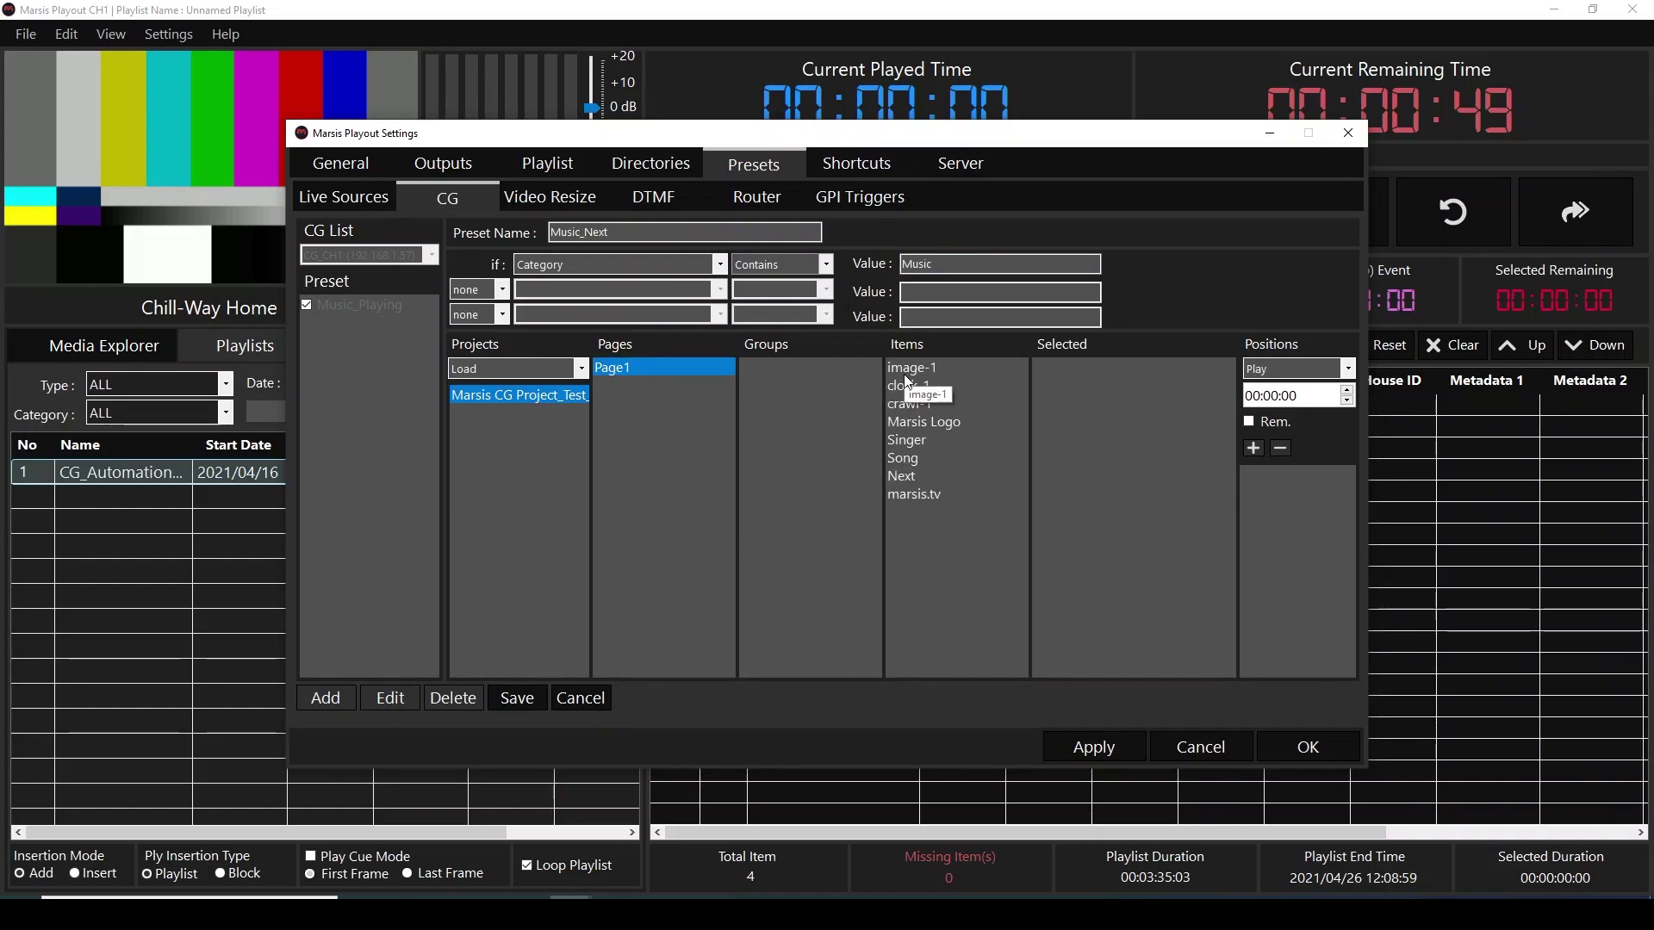
{"action": "left_click", "coordinate": [913, 444]}
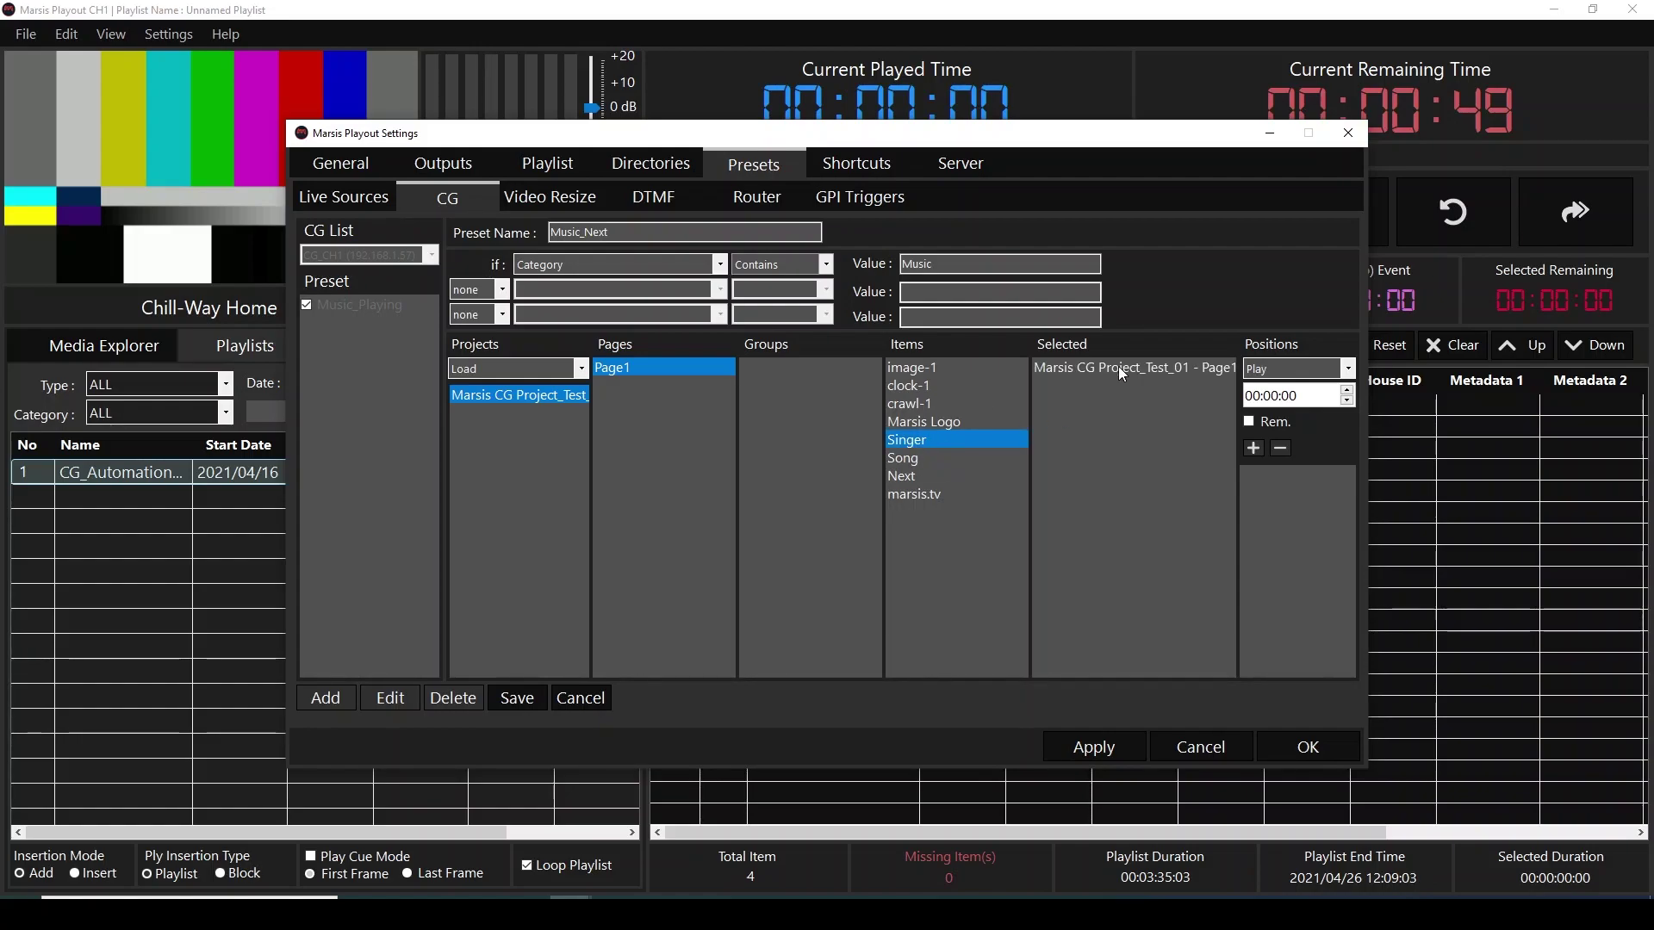
{"action": "left_click", "coordinate": [1082, 367]}
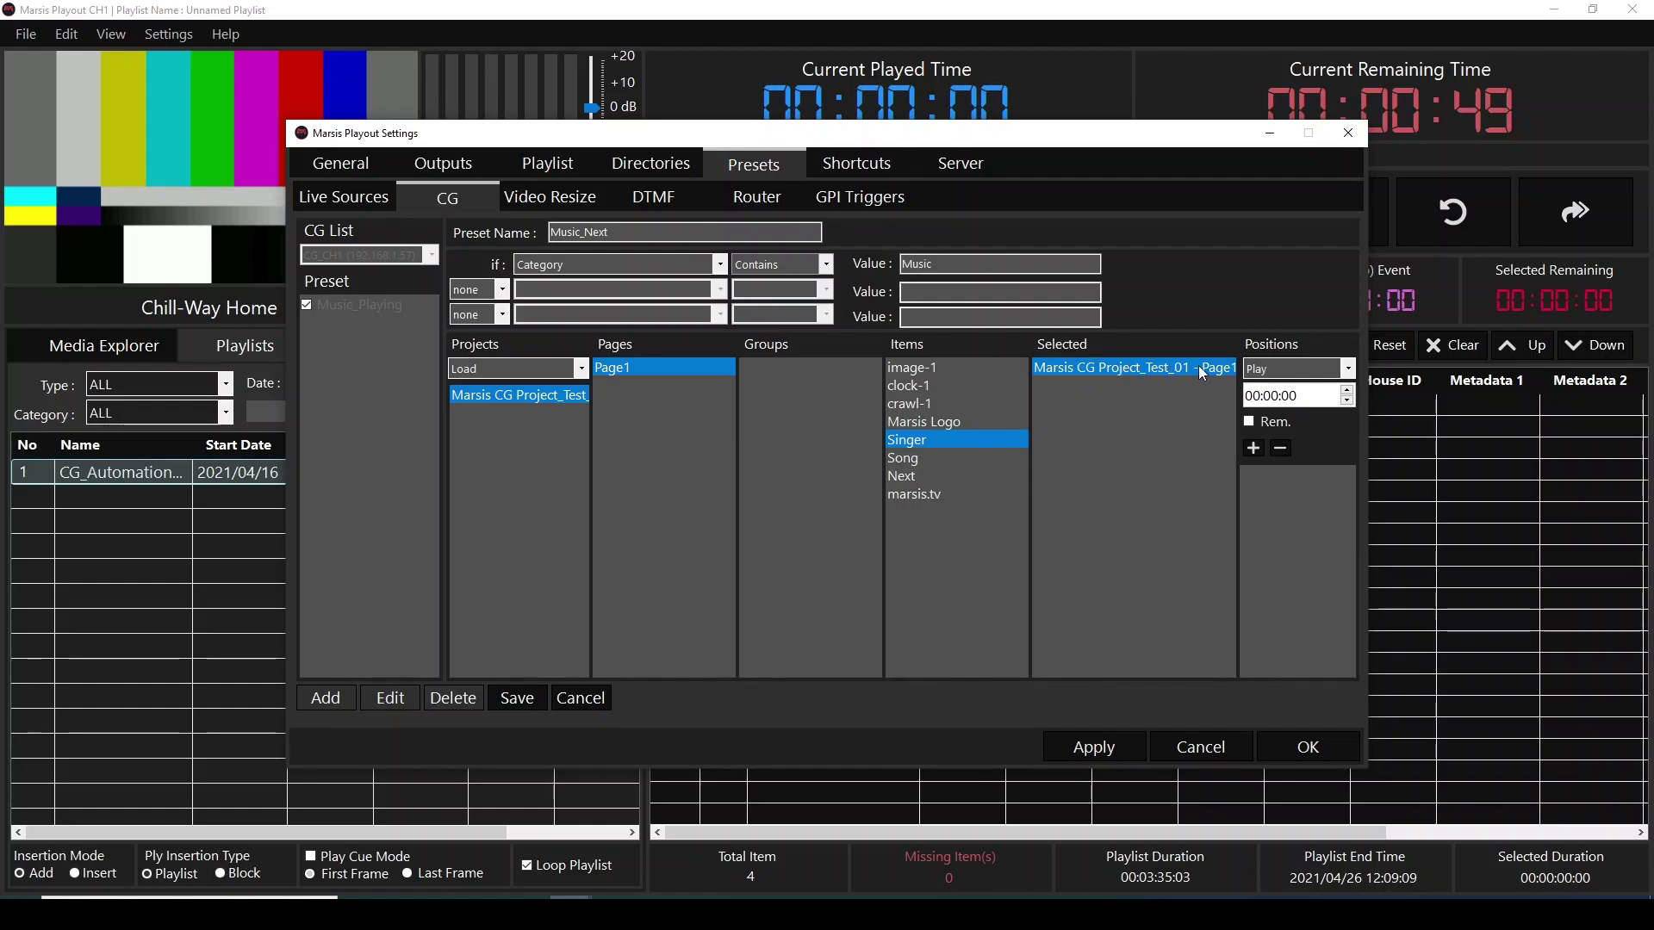
{"action": "double_click", "coordinate": [1289, 397]}
{"action": "left_click", "coordinate": [1250, 424]}
{"action": "left_click", "coordinate": [1254, 448]}
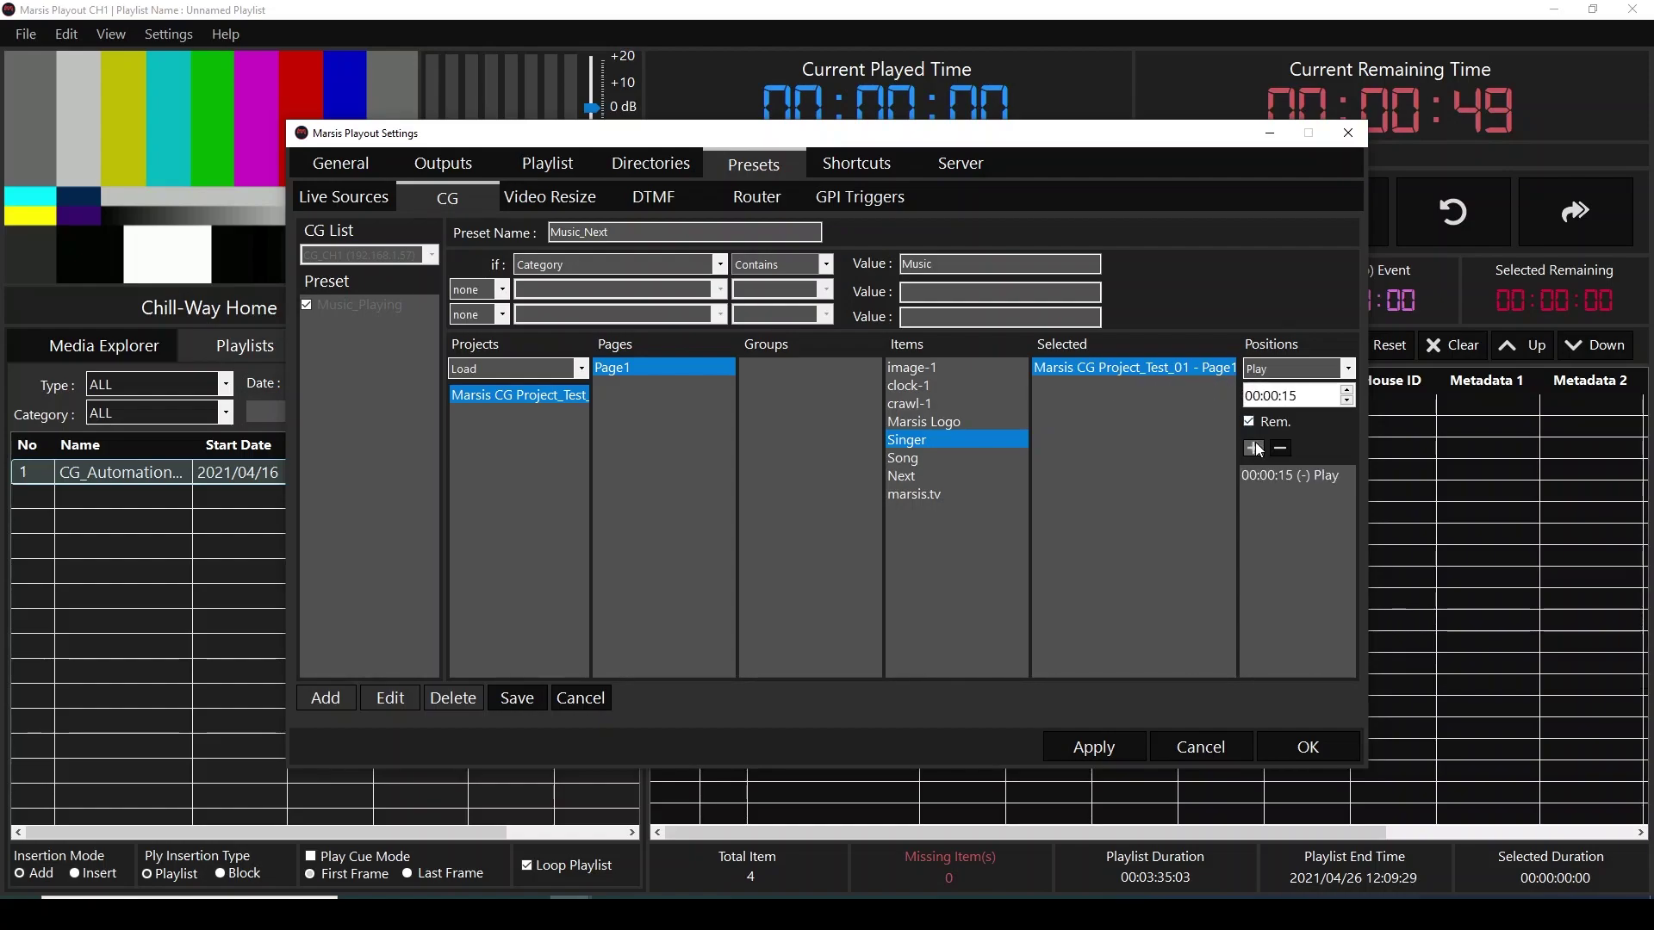
- Add a Stop position at 00:00:01 for Singer
{"action": "left_click", "coordinate": [1348, 369]}
{"action": "left_click", "coordinate": [1290, 402]}
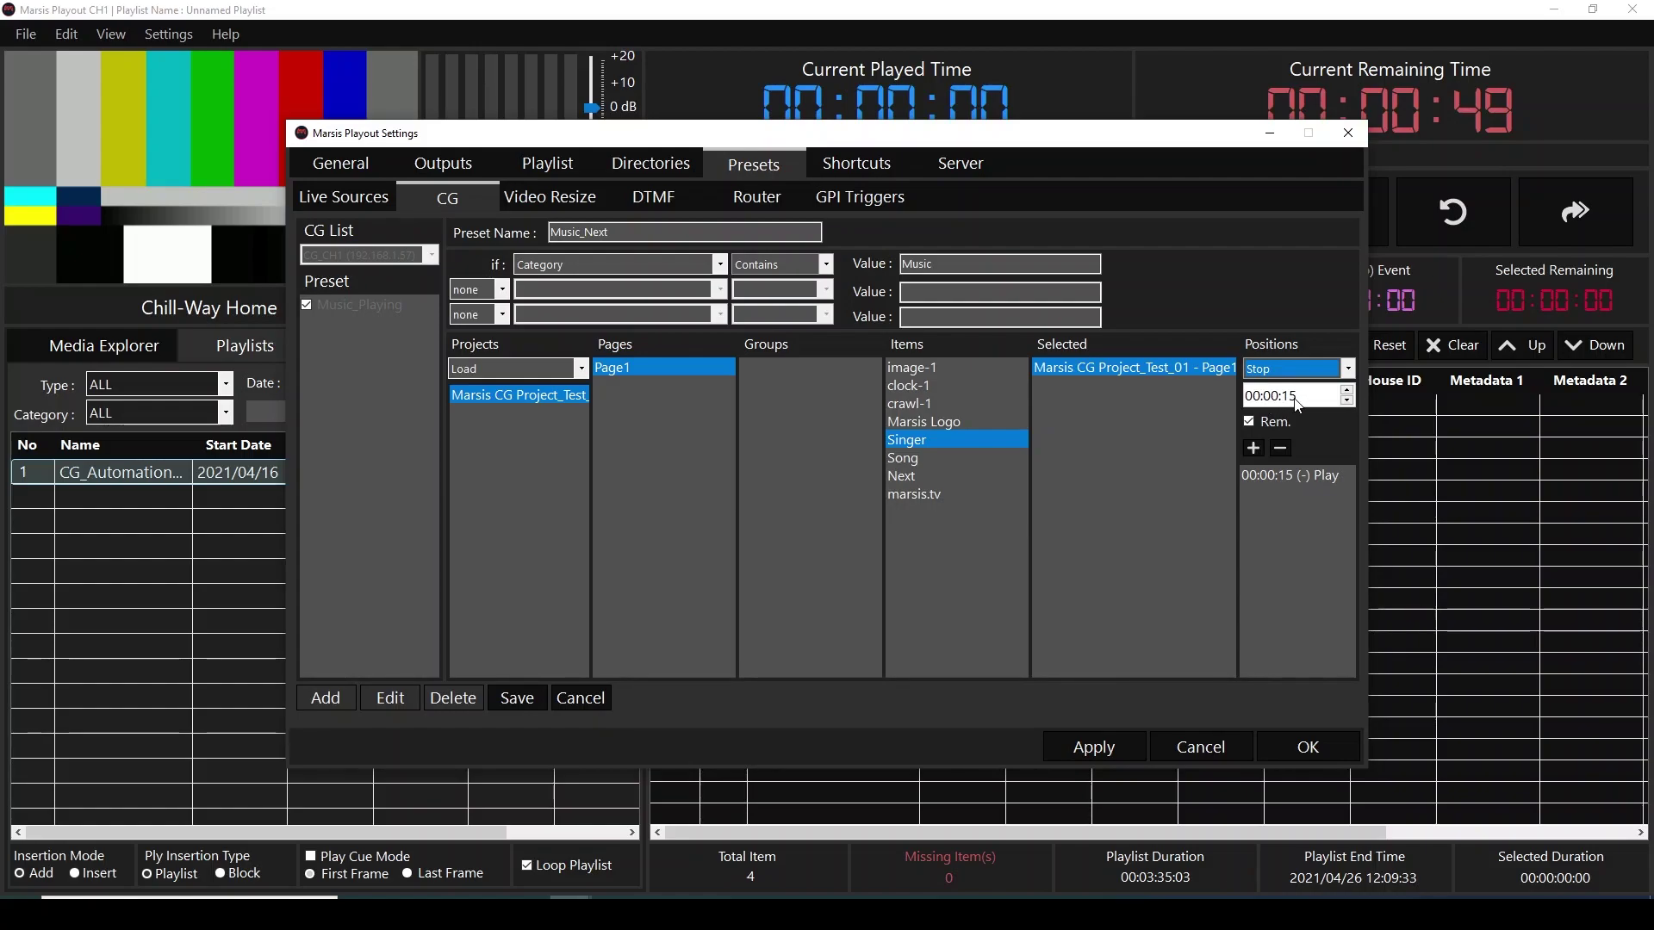
{"action": "left_click", "coordinate": [1294, 399]}
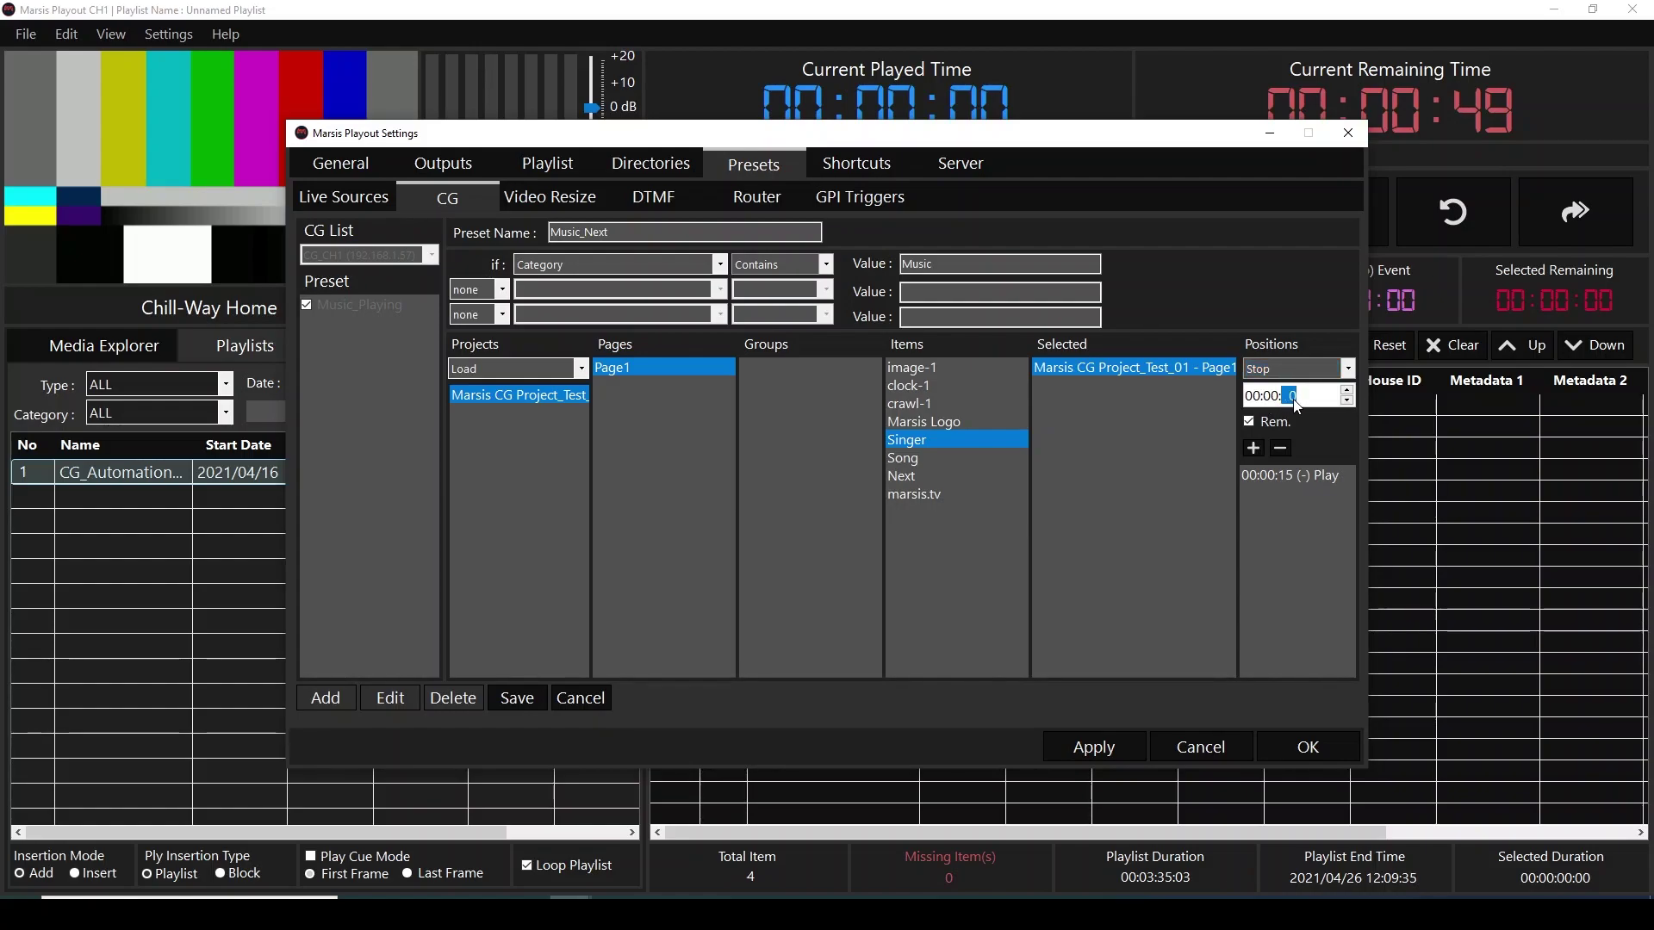
{"action": "type", "text": "1"}
{"action": "left_click", "coordinate": [1254, 448]}
- Add Song to the selected items with a Play position at 00:00:15 remaining
{"action": "left_click_drag", "start_coordinate": [899, 458], "coordinate": [1124, 386]}
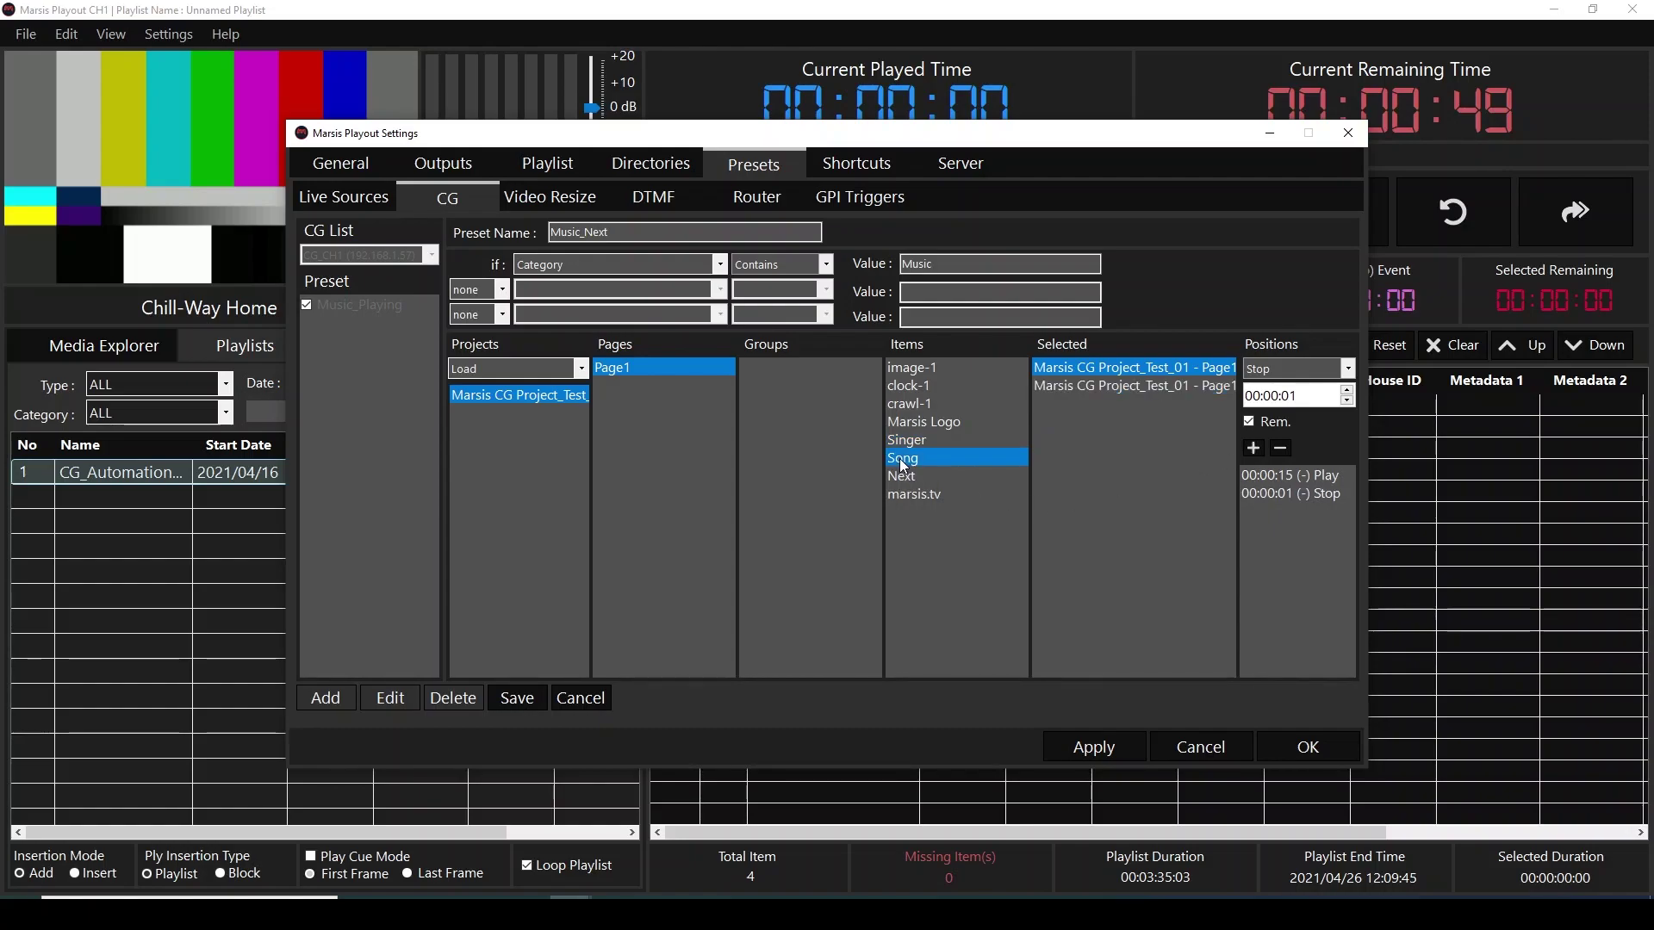
{"action": "left_click", "coordinate": [1124, 385]}
{"action": "left_click", "coordinate": [1348, 369]}
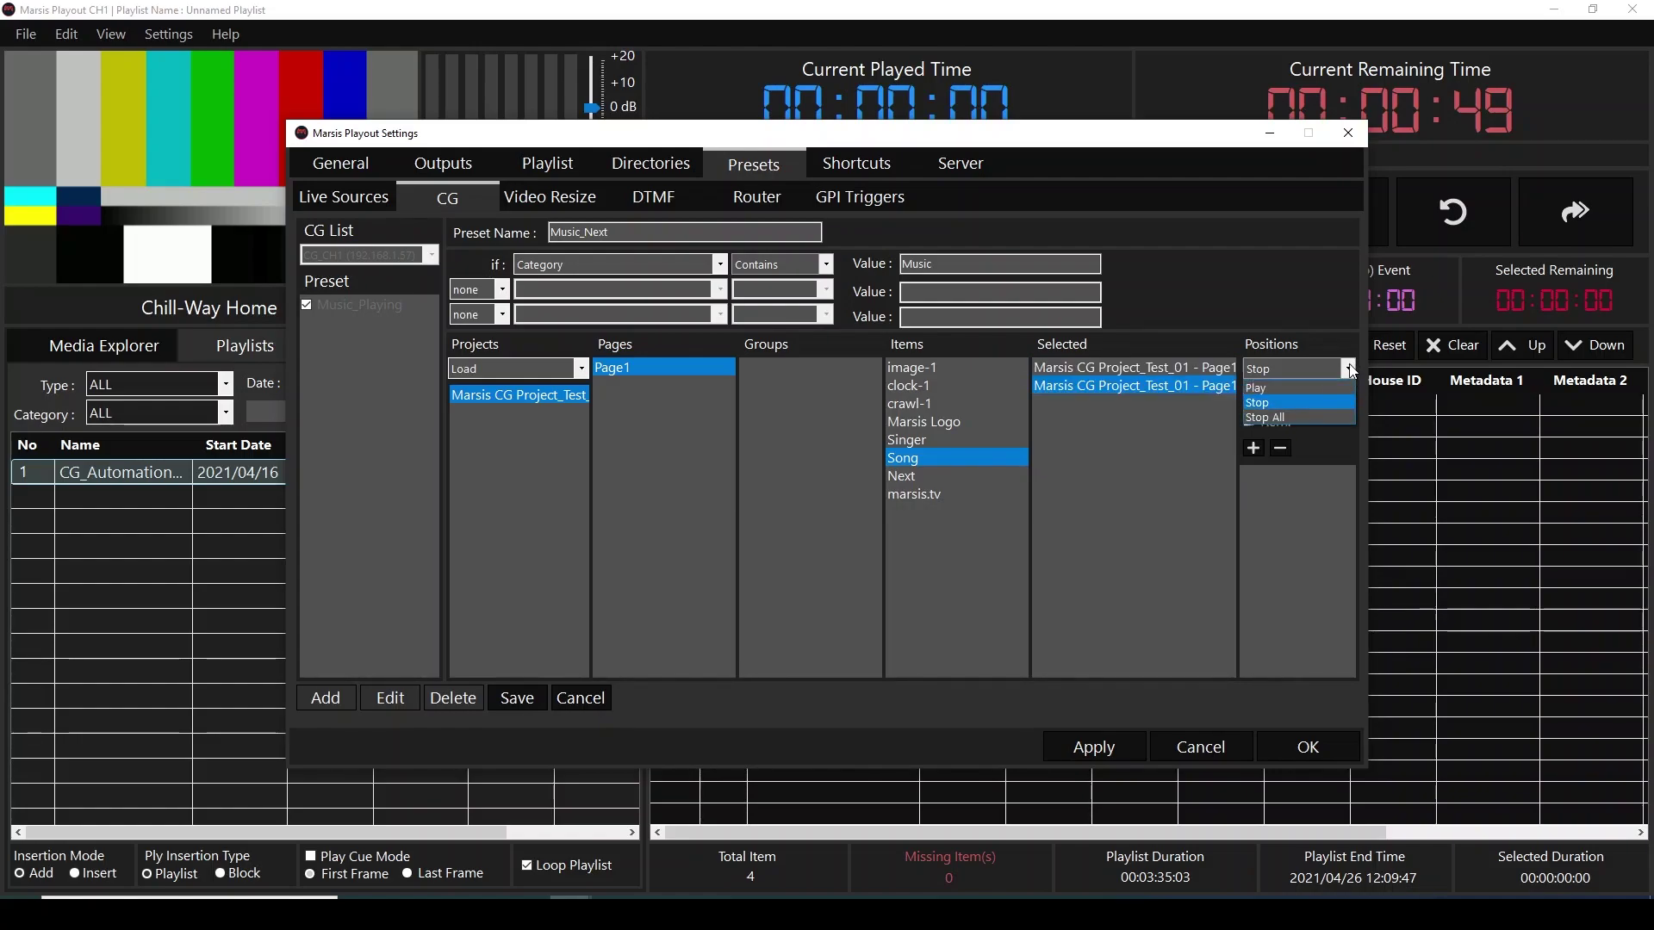
{"action": "left_click", "coordinate": [1289, 389]}
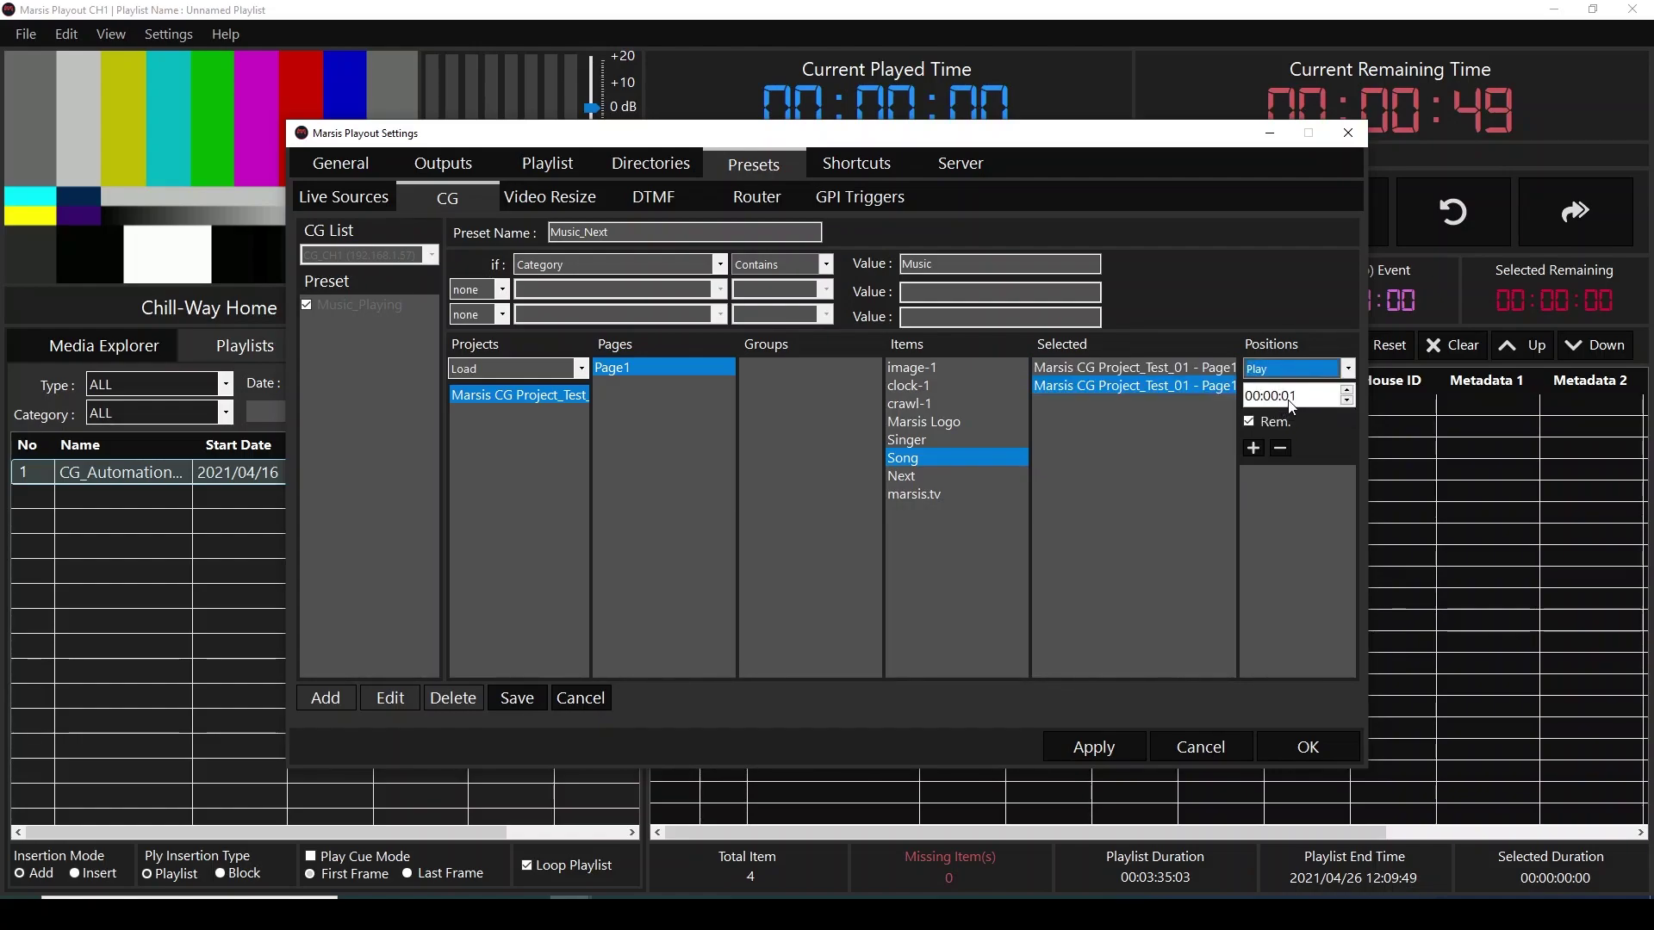
{"action": "double_click", "coordinate": [1289, 397]}
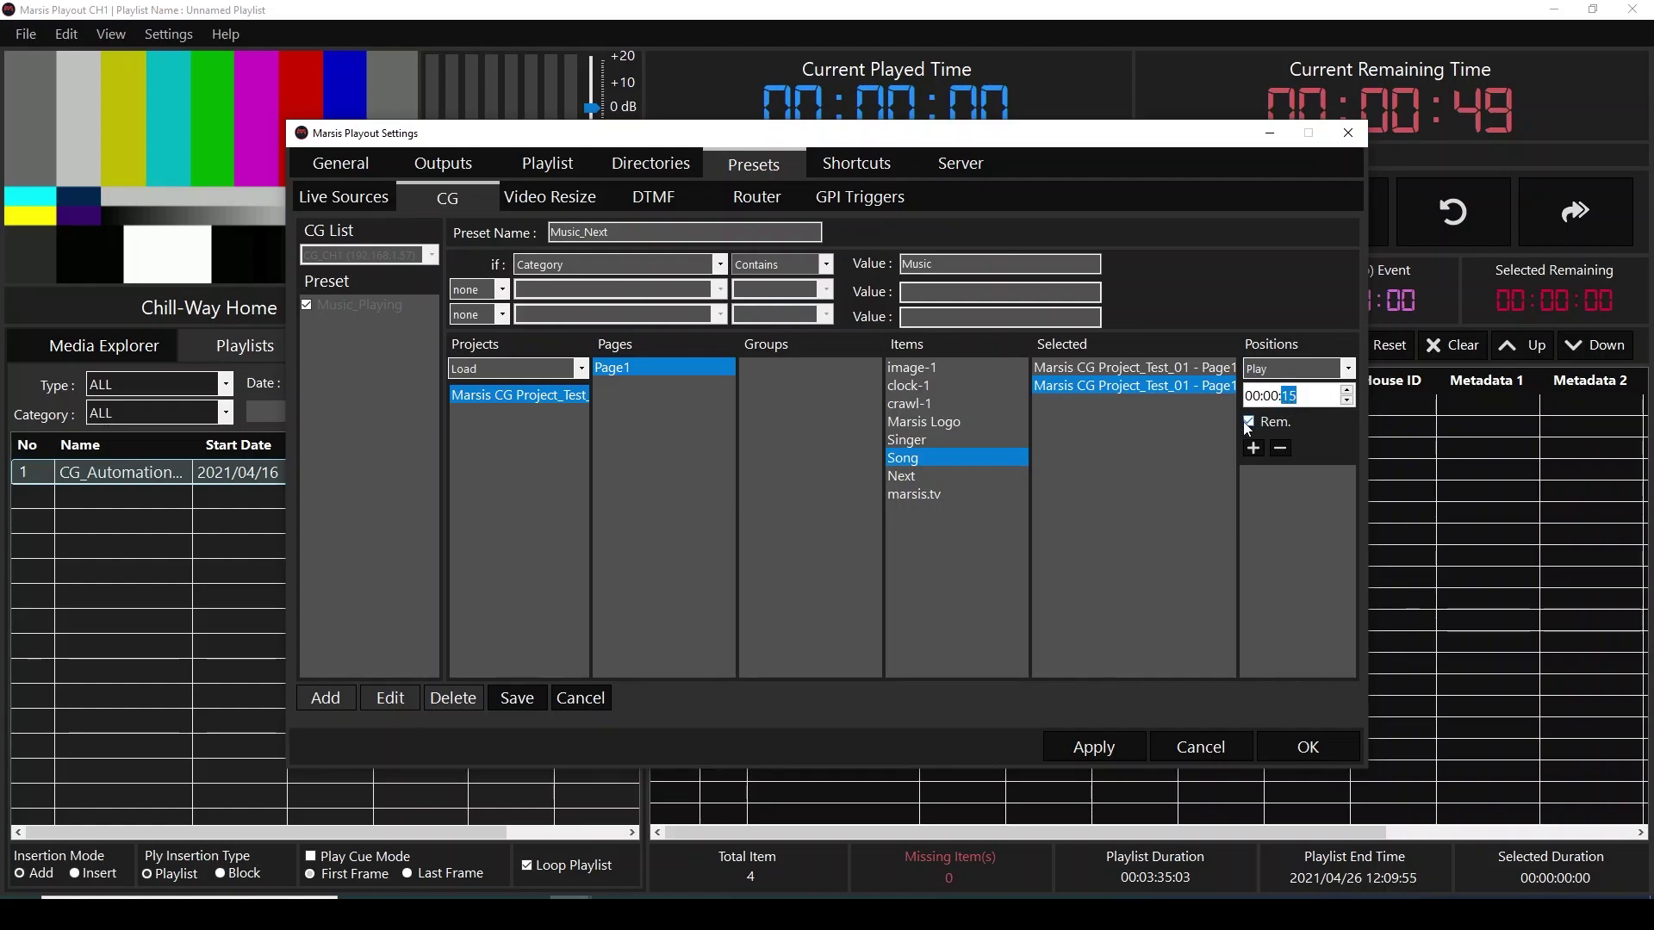
{"action": "left_click", "coordinate": [1253, 448]}
- Add a Stop position at 00:00:01 for Song
{"action": "left_click", "coordinate": [1348, 369]}
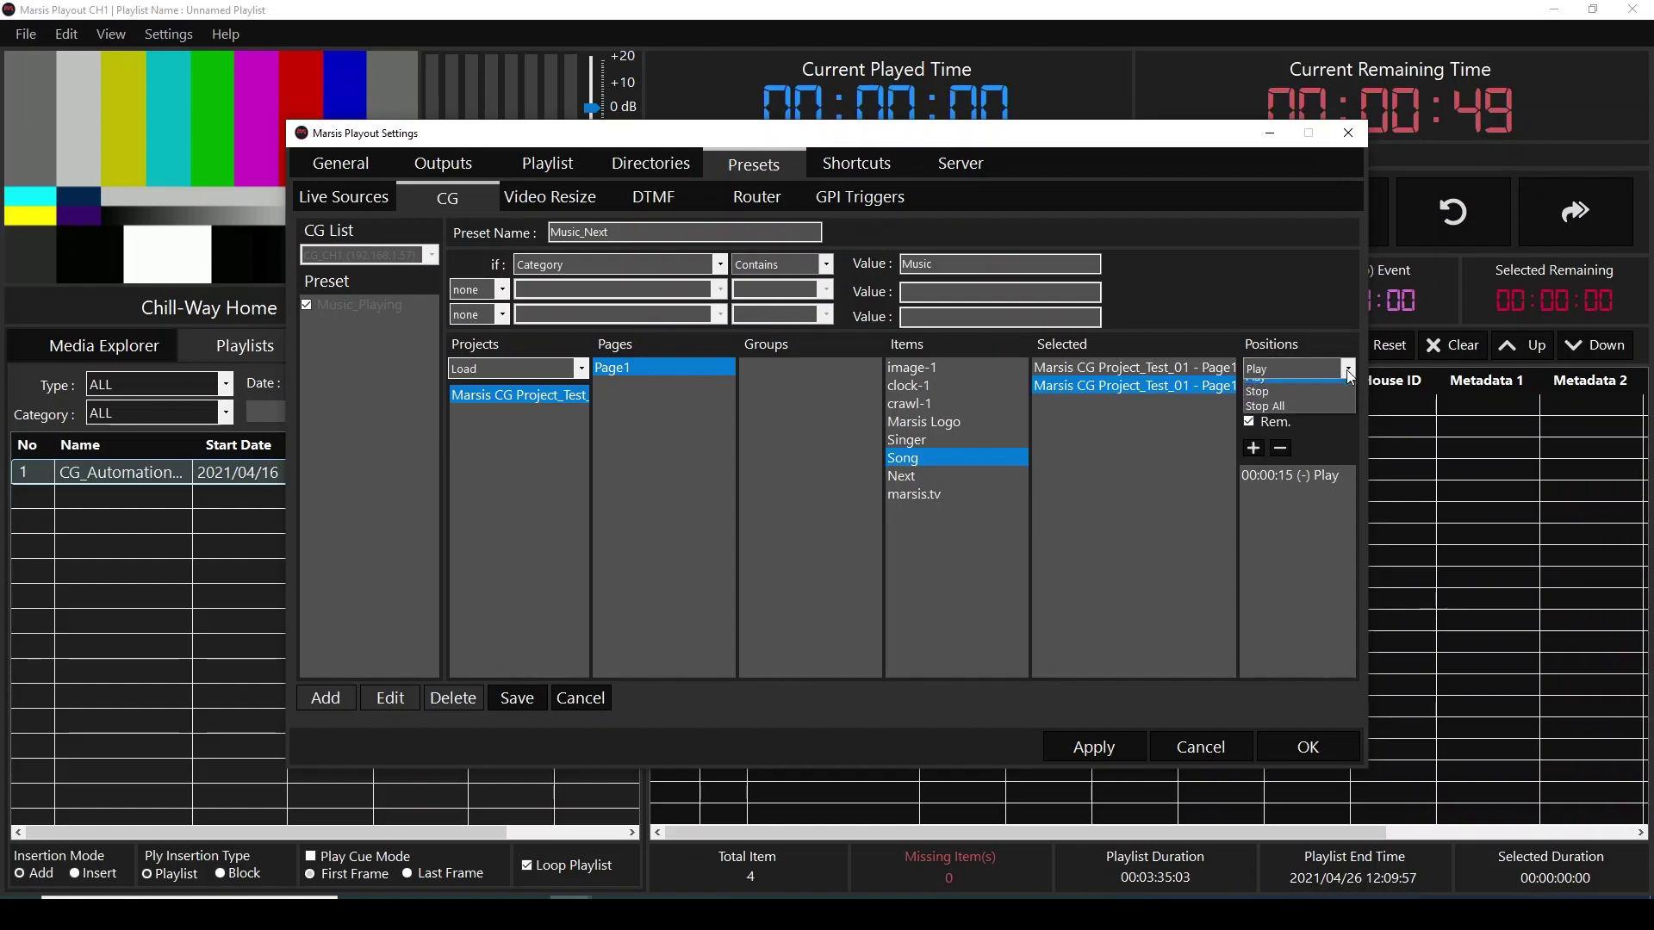
{"action": "left_click", "coordinate": [1347, 393]}
{"action": "double_click", "coordinate": [1289, 396]}
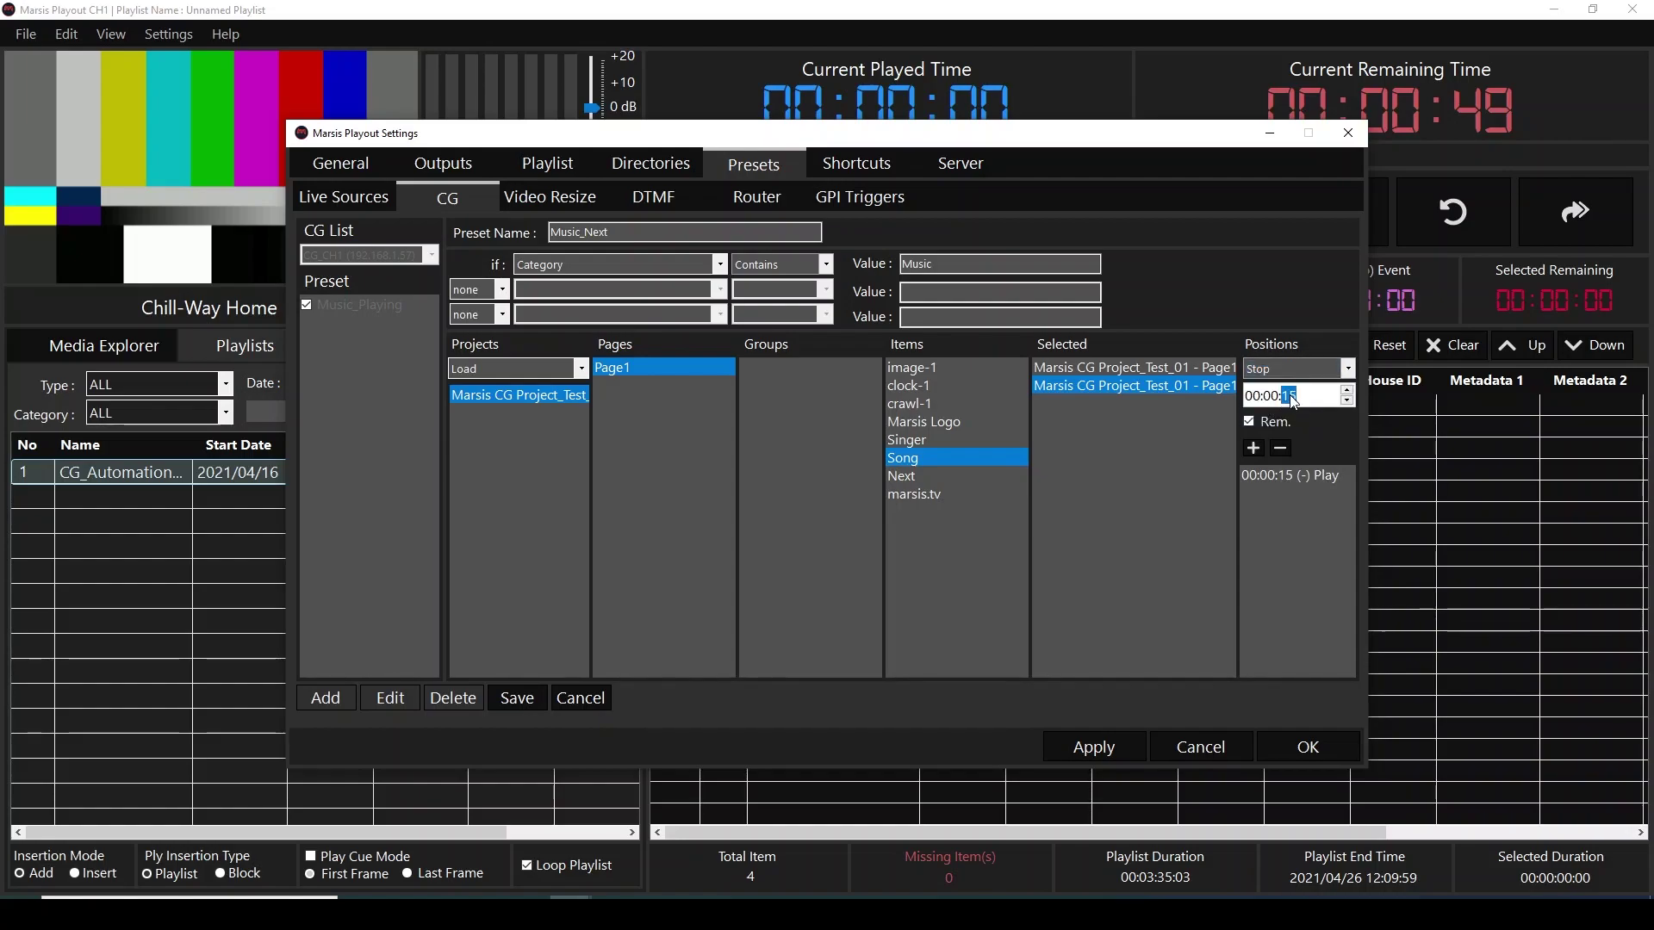
{"action": "type", "text": "0"}
{"action": "left_click", "coordinate": [1253, 447]}
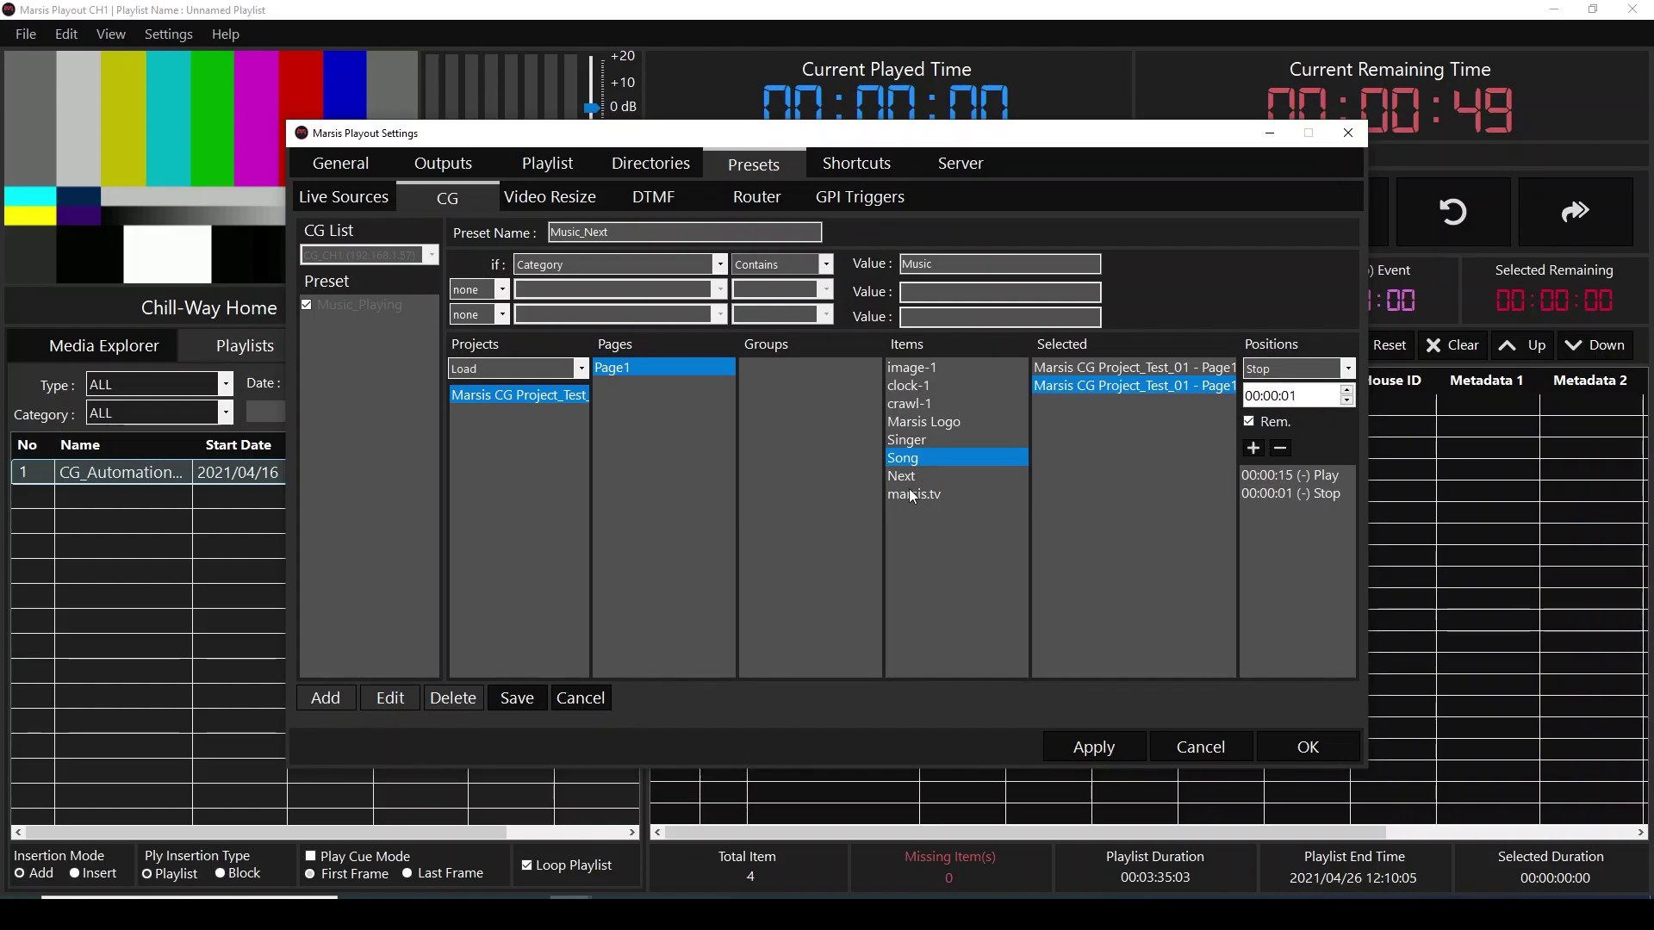
- Add Next to the selected items with a Play position at 00:00:15
{"action": "left_click_drag", "start_coordinate": [903, 478], "coordinate": [1107, 406]}
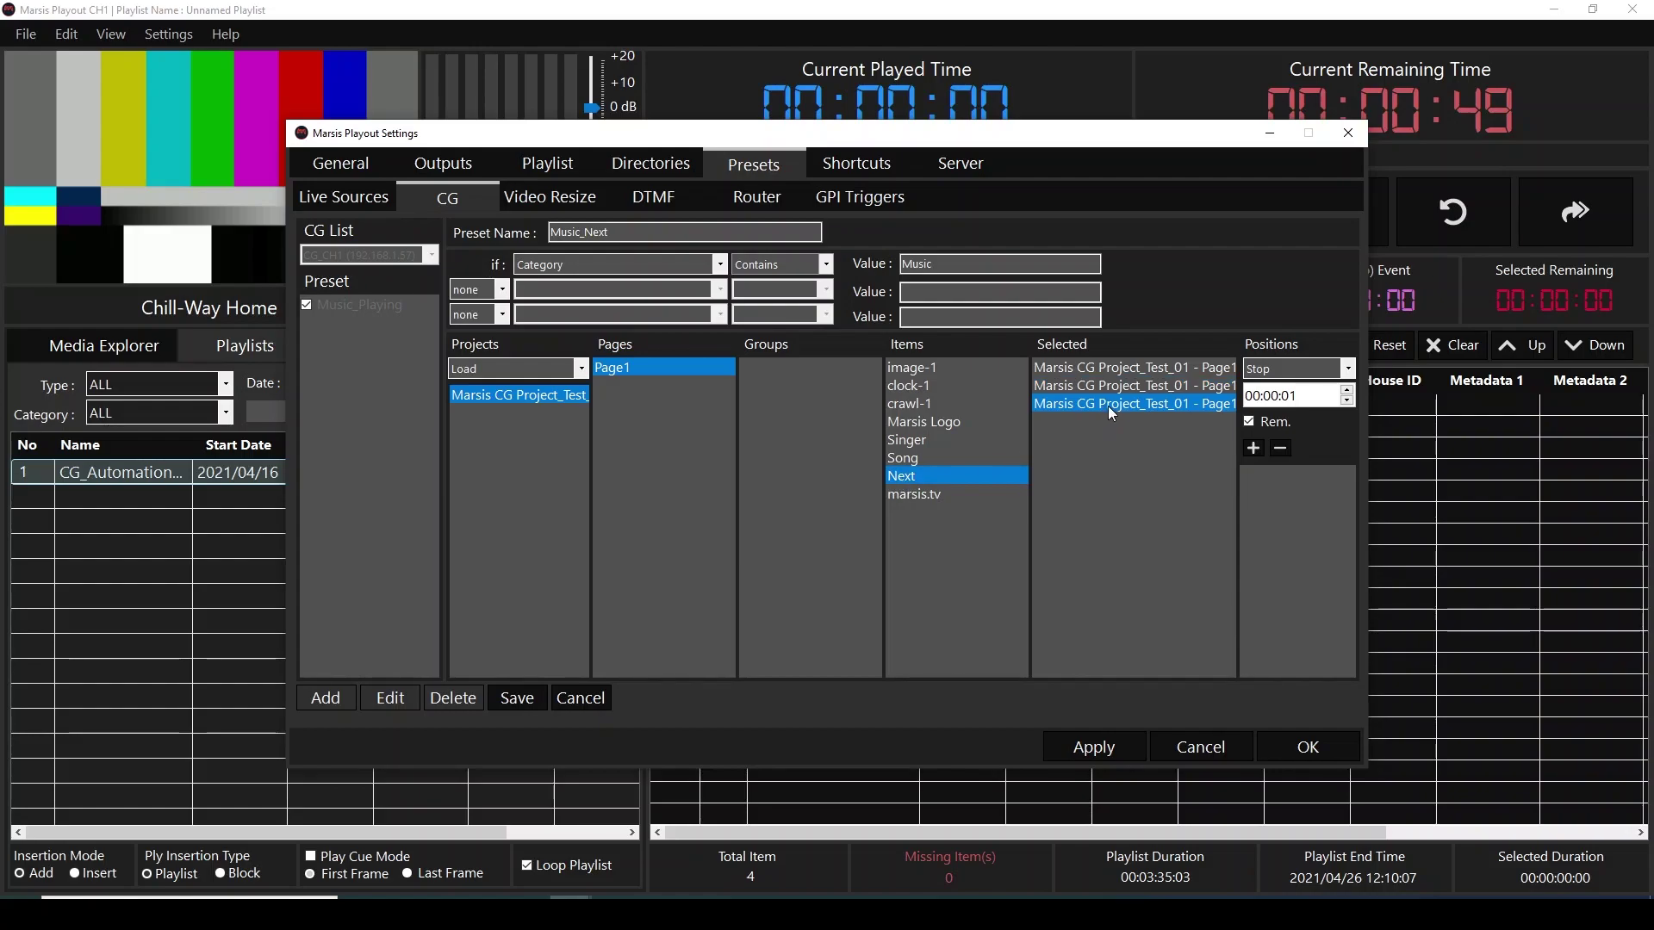
{"action": "left_click", "coordinate": [1346, 368]}
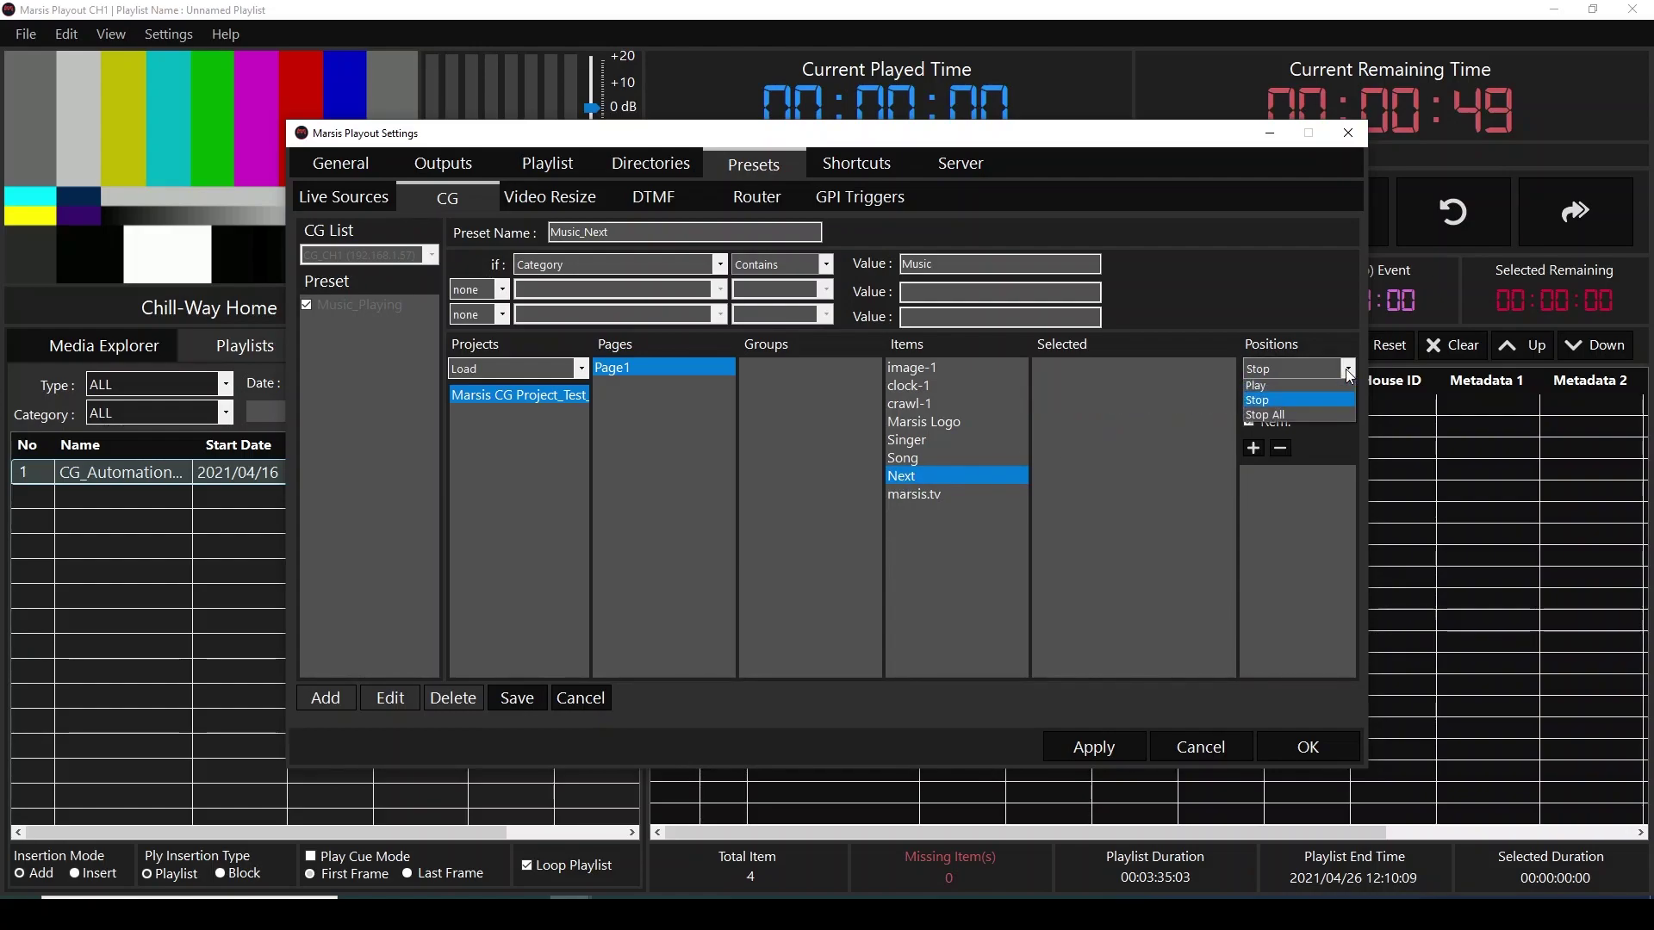
{"action": "left_click", "coordinate": [1300, 385]}
{"action": "left_click", "coordinate": [1293, 398]}
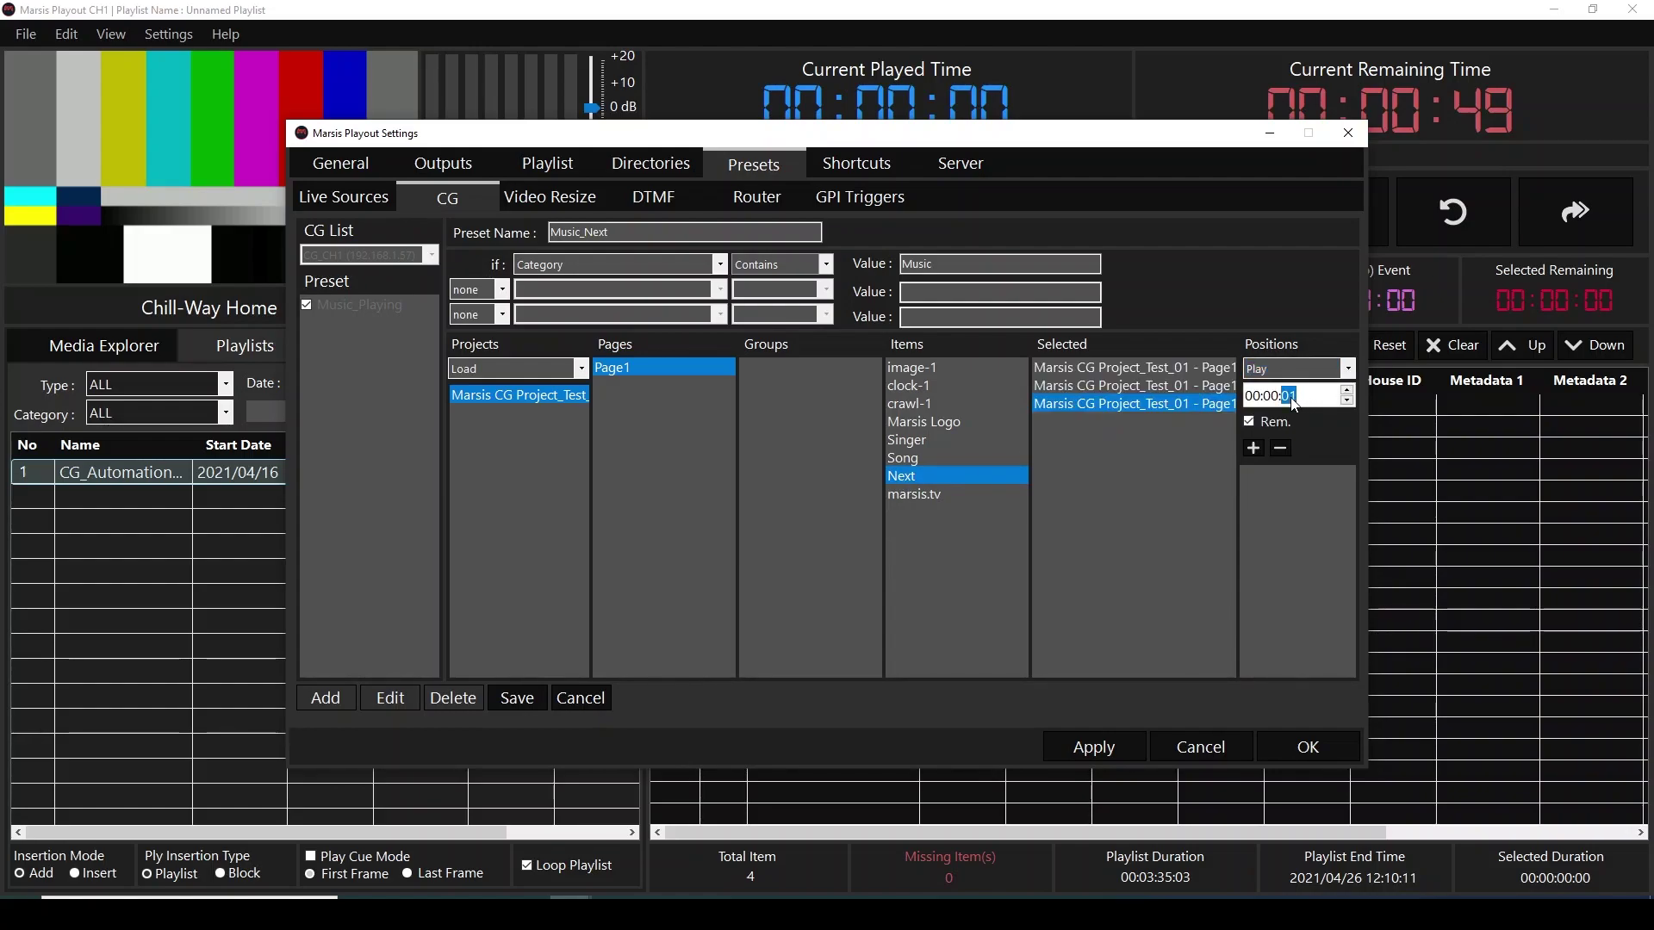
{"action": "type", "text": "15"}
{"action": "left_click", "coordinate": [1255, 449]}
- Add a Stop position at 00:00:01 for Next
{"action": "left_click", "coordinate": [1297, 368]}
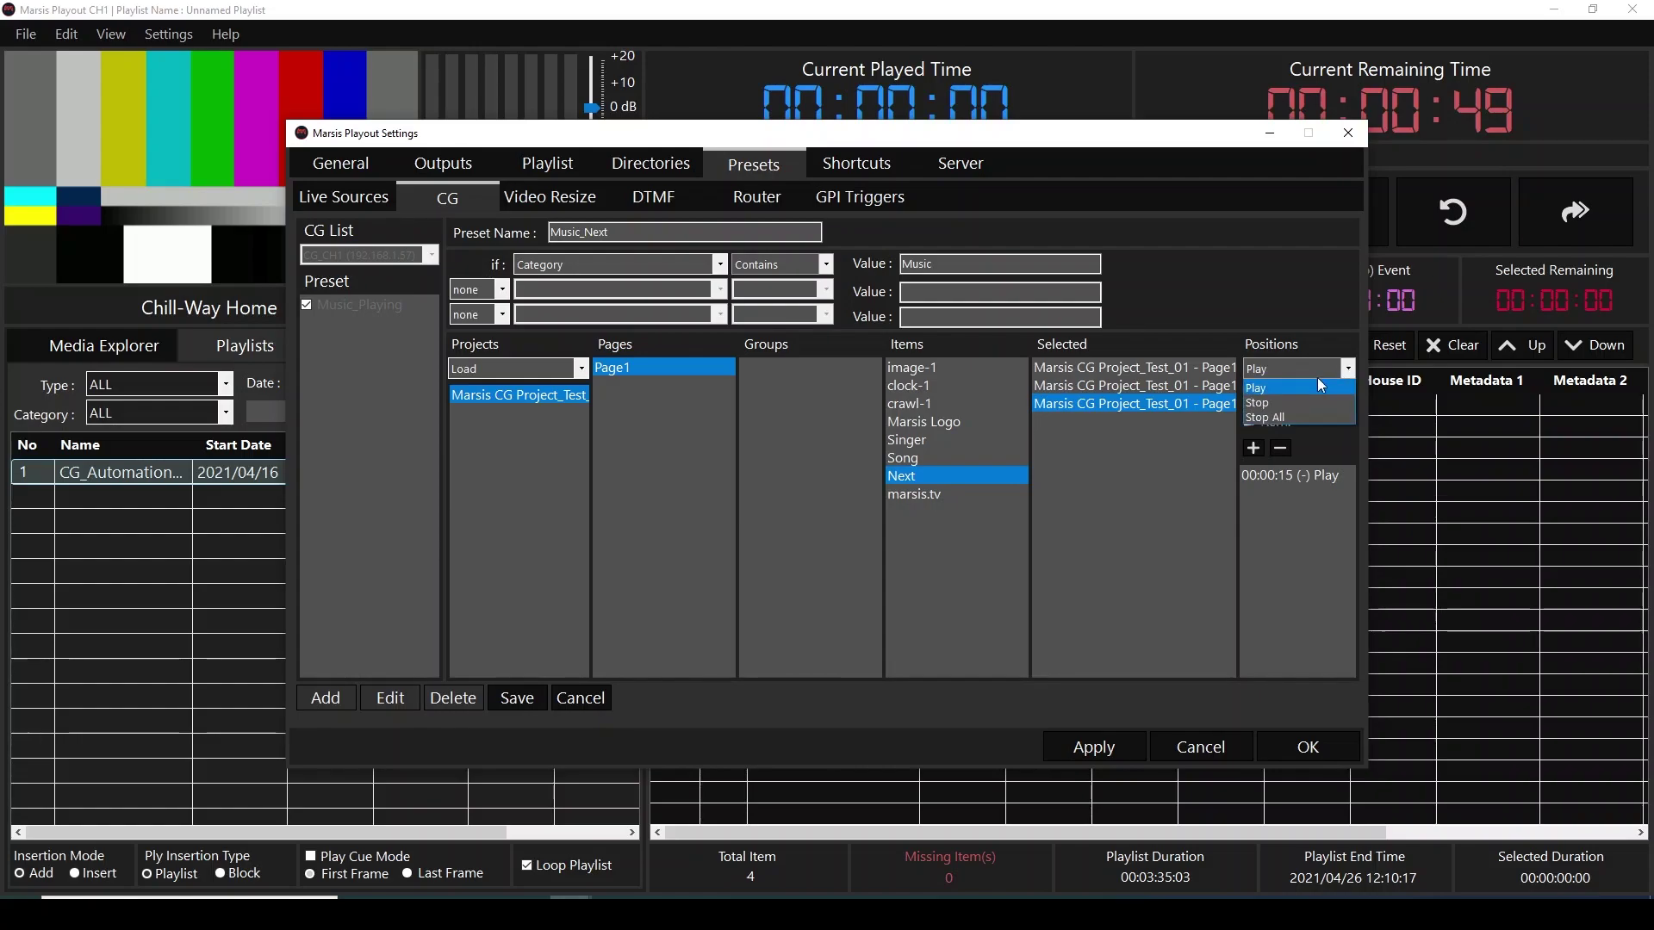
{"action": "left_click", "coordinate": [1311, 403]}
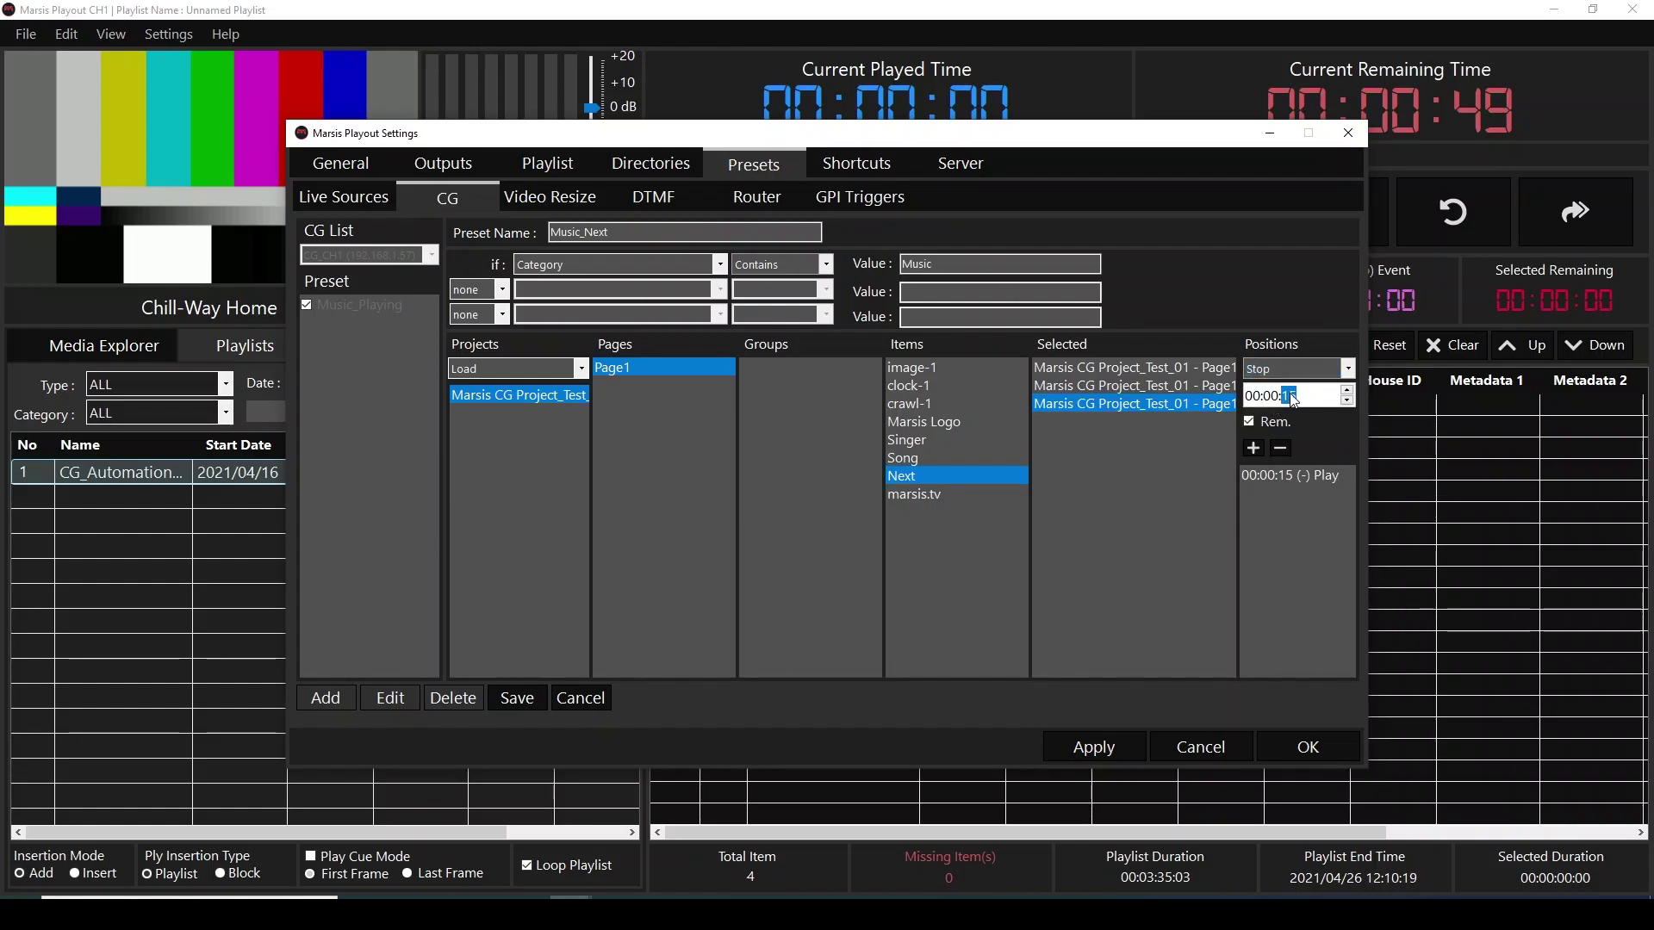
{"action": "type", "text": "01"}
{"action": "left_click", "coordinate": [1256, 450]}
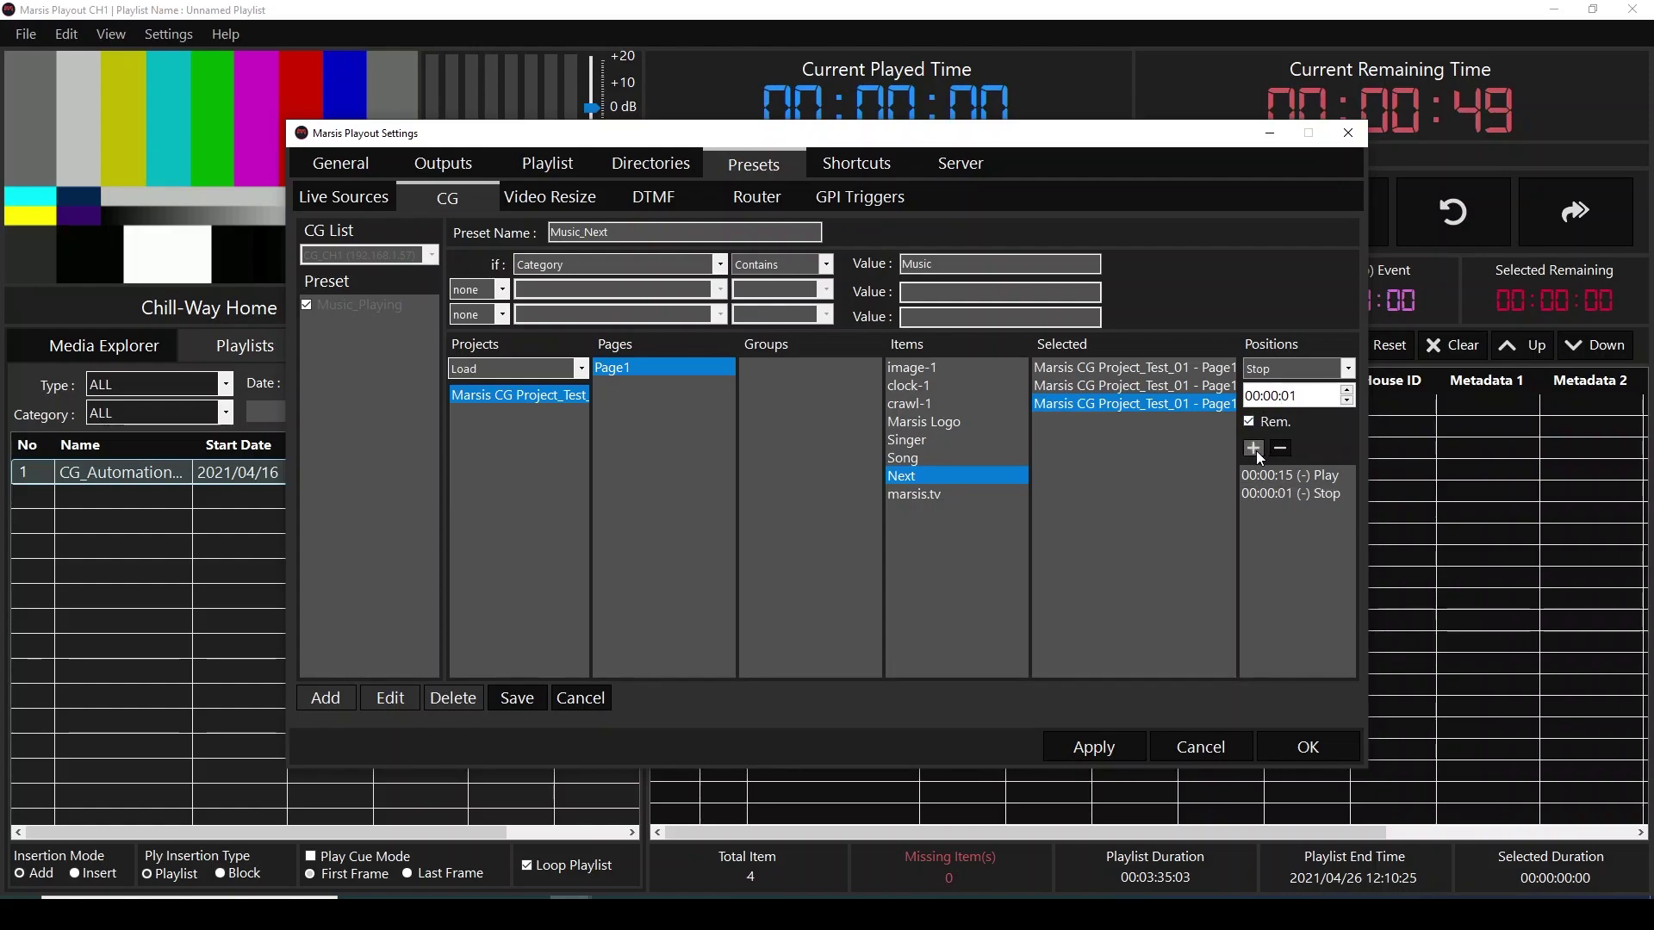
{"action": "left_click", "coordinate": [1151, 370]}
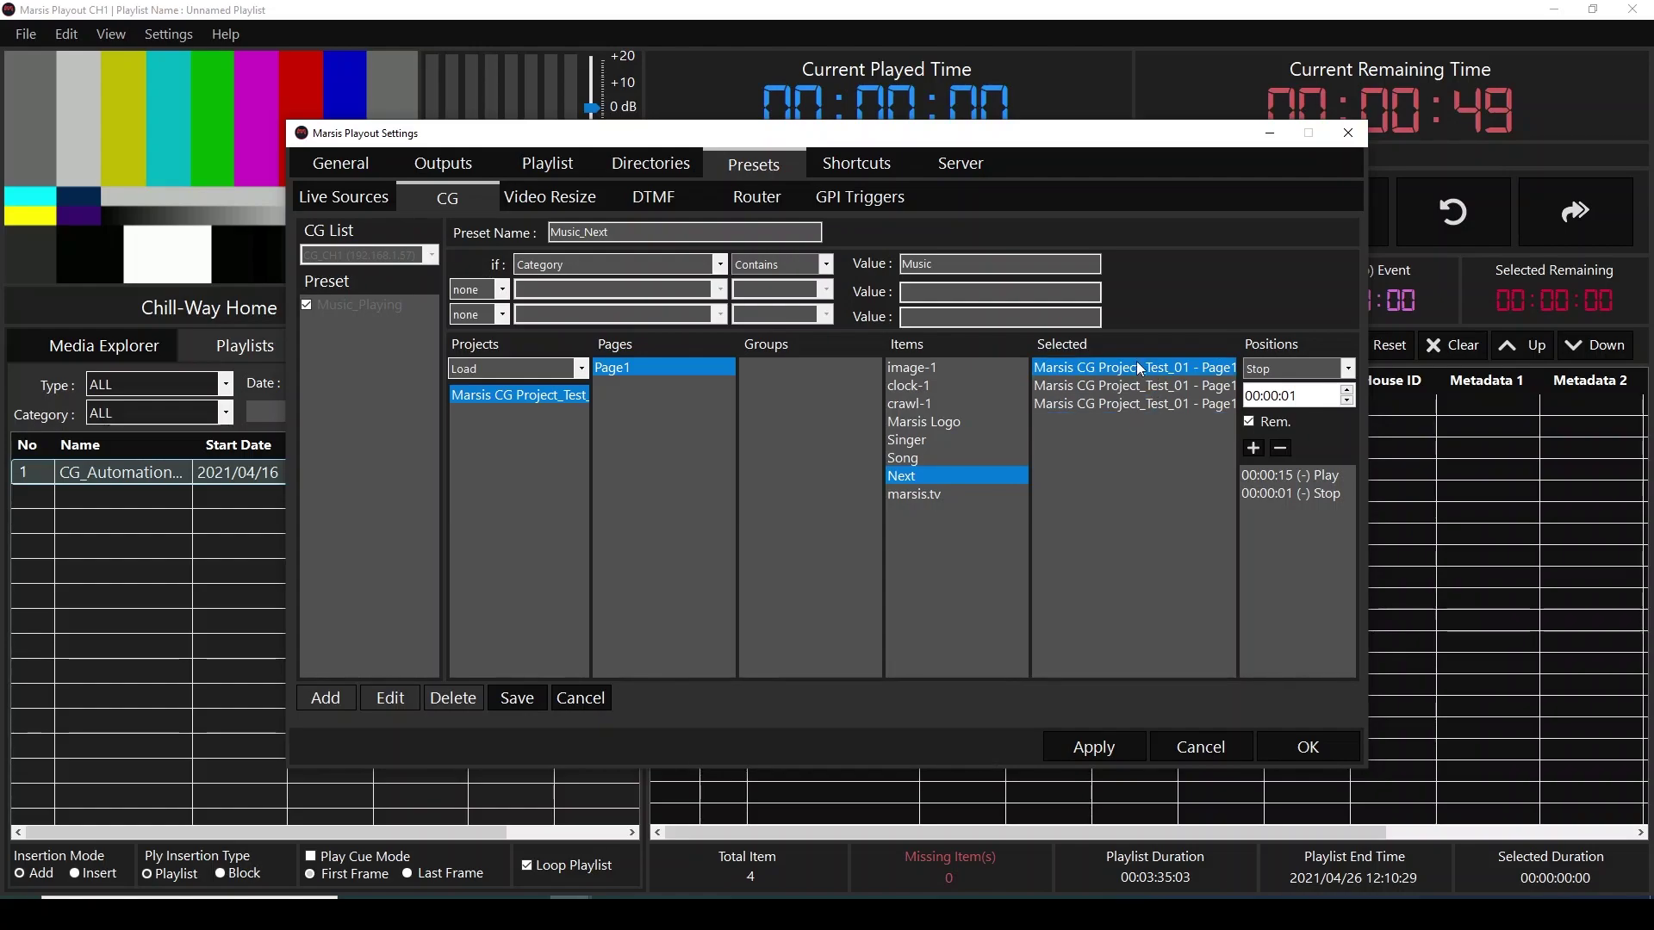
- Give the first selected item a parser linked to Name, split at '-', taking Text1 at Next Index
{"action": "right_click", "coordinate": [1135, 360]}
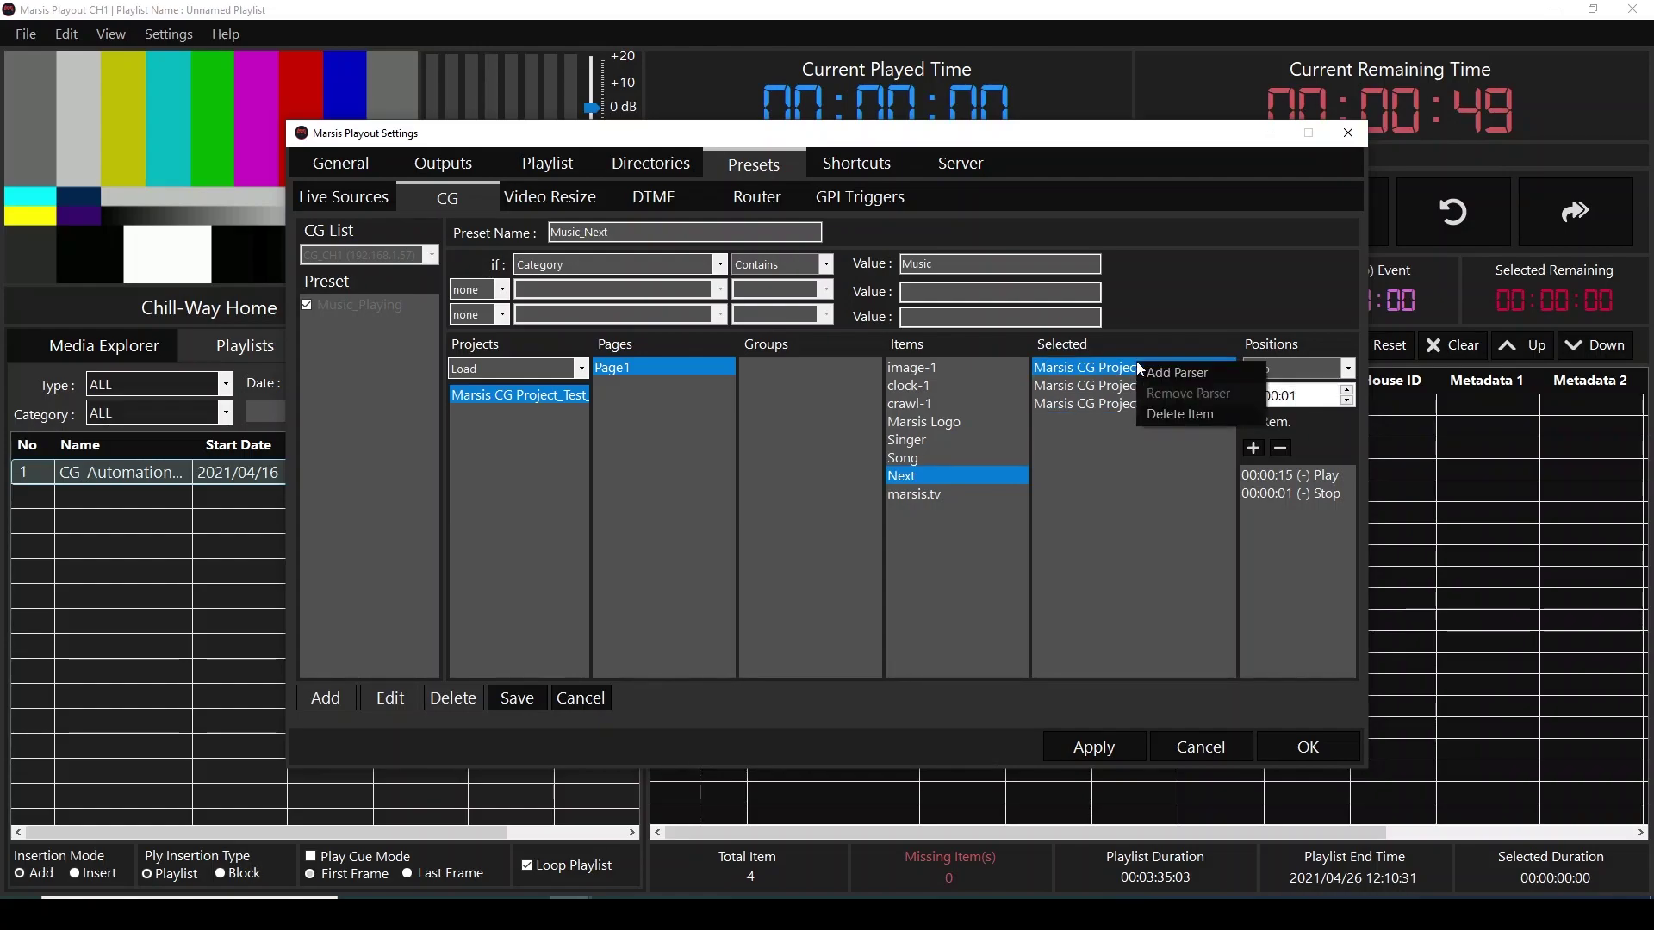
{"action": "left_click", "coordinate": [1155, 371]}
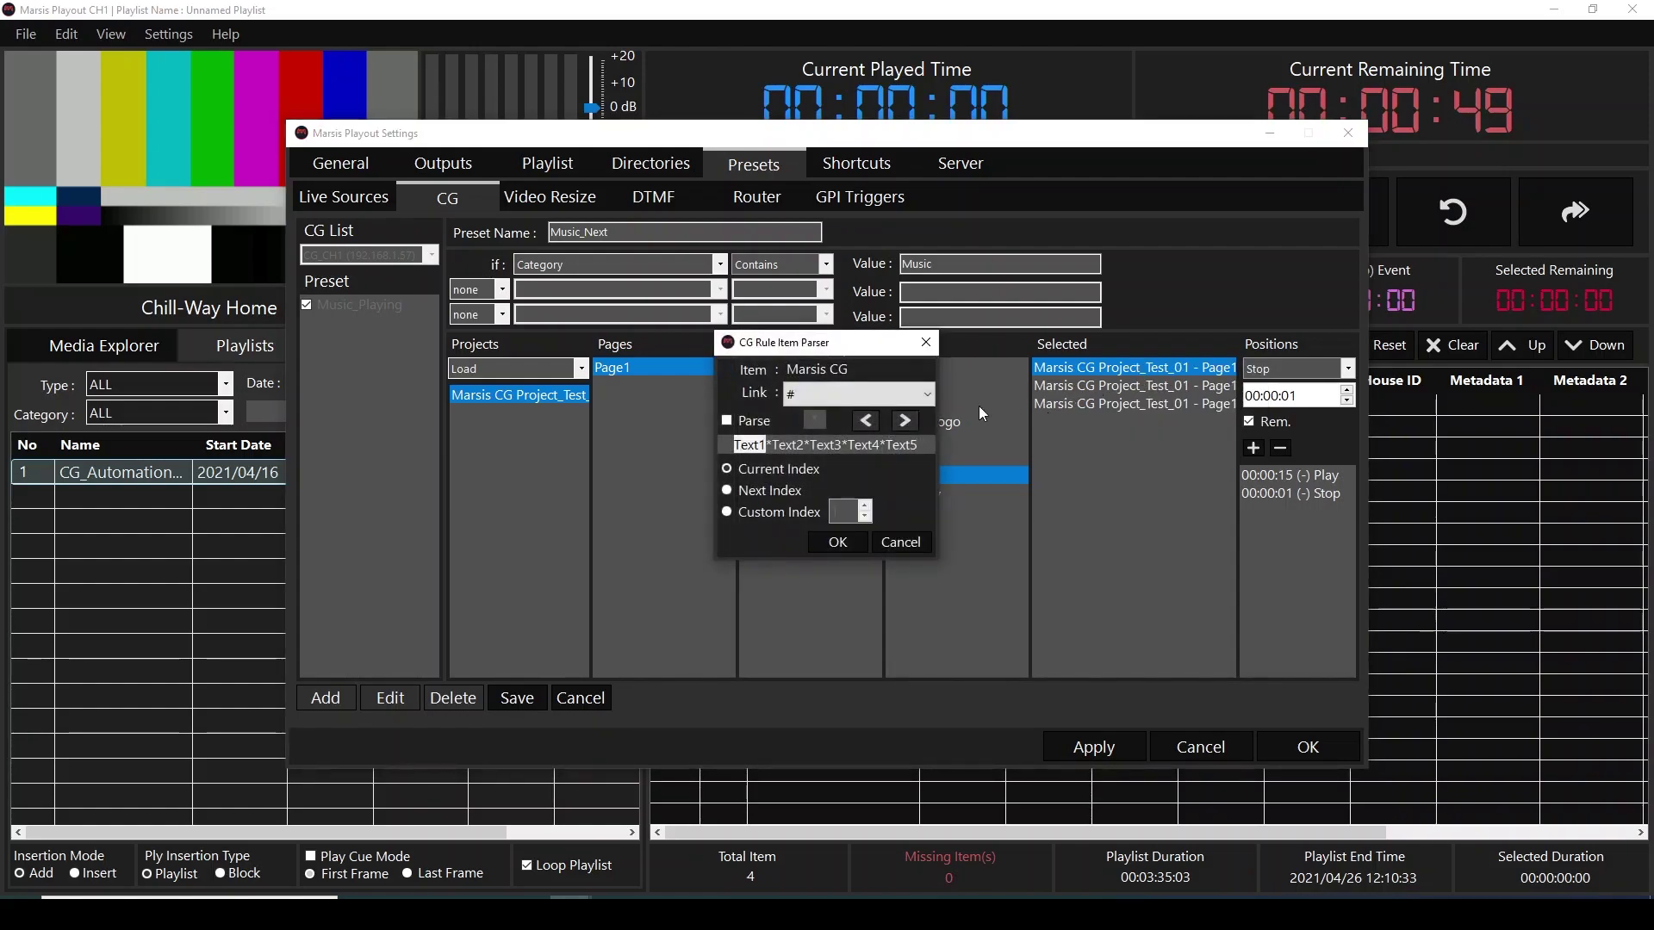
{"action": "left_click", "coordinate": [853, 397]}
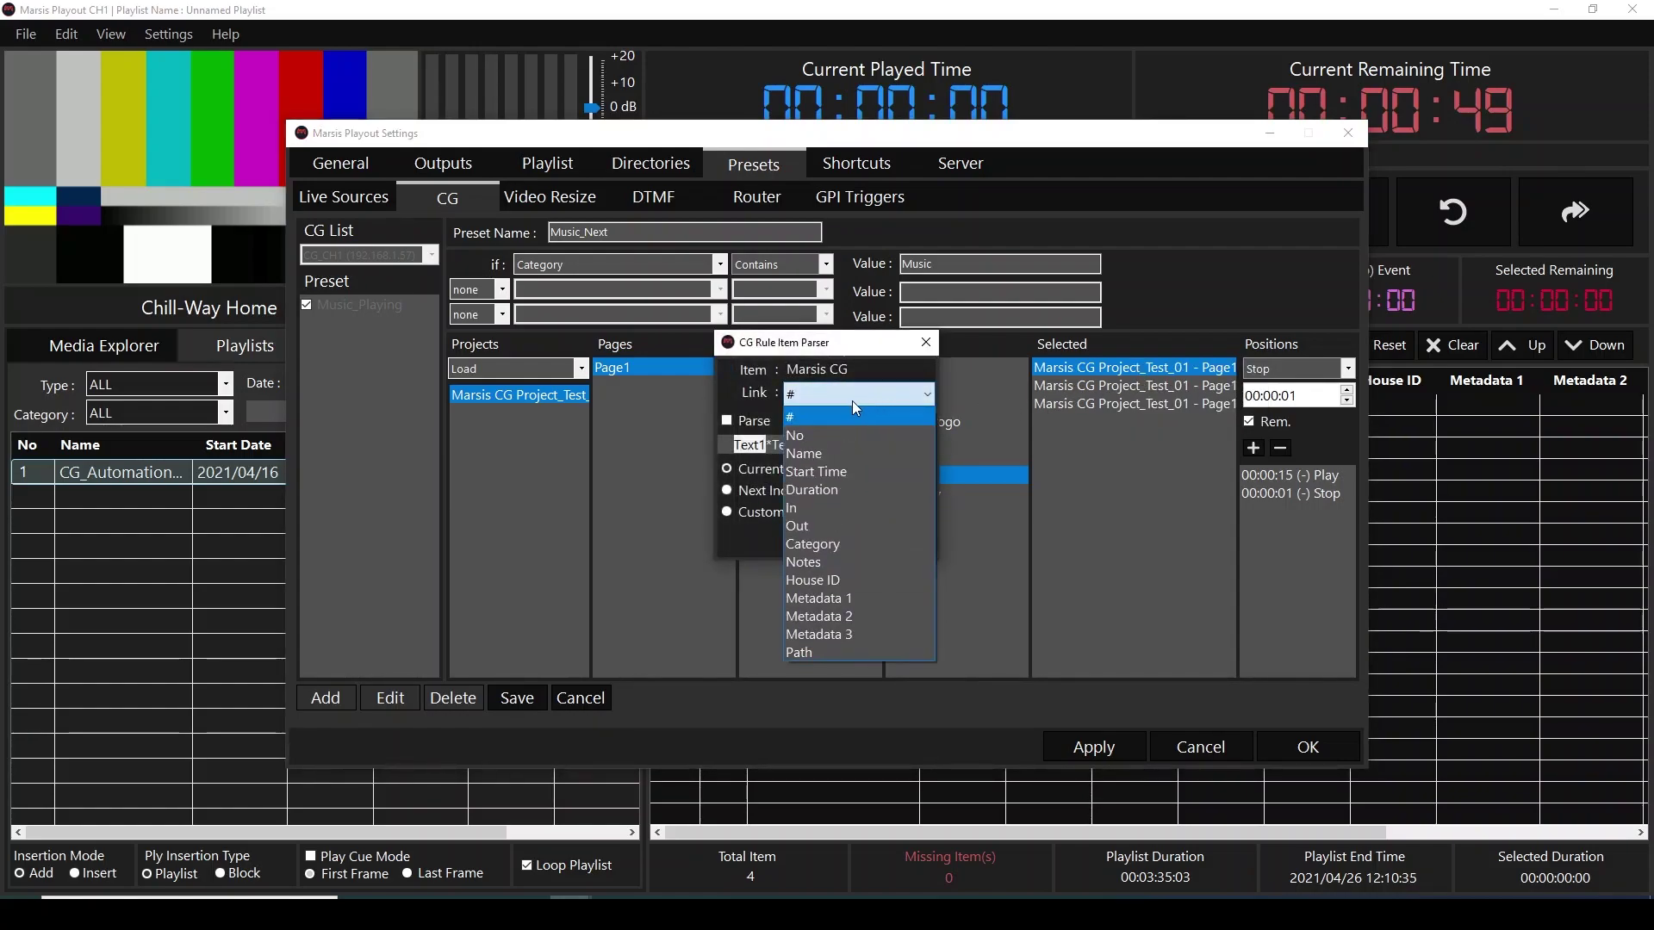
{"action": "left_click", "coordinate": [820, 454]}
{"action": "left_click", "coordinate": [727, 421]}
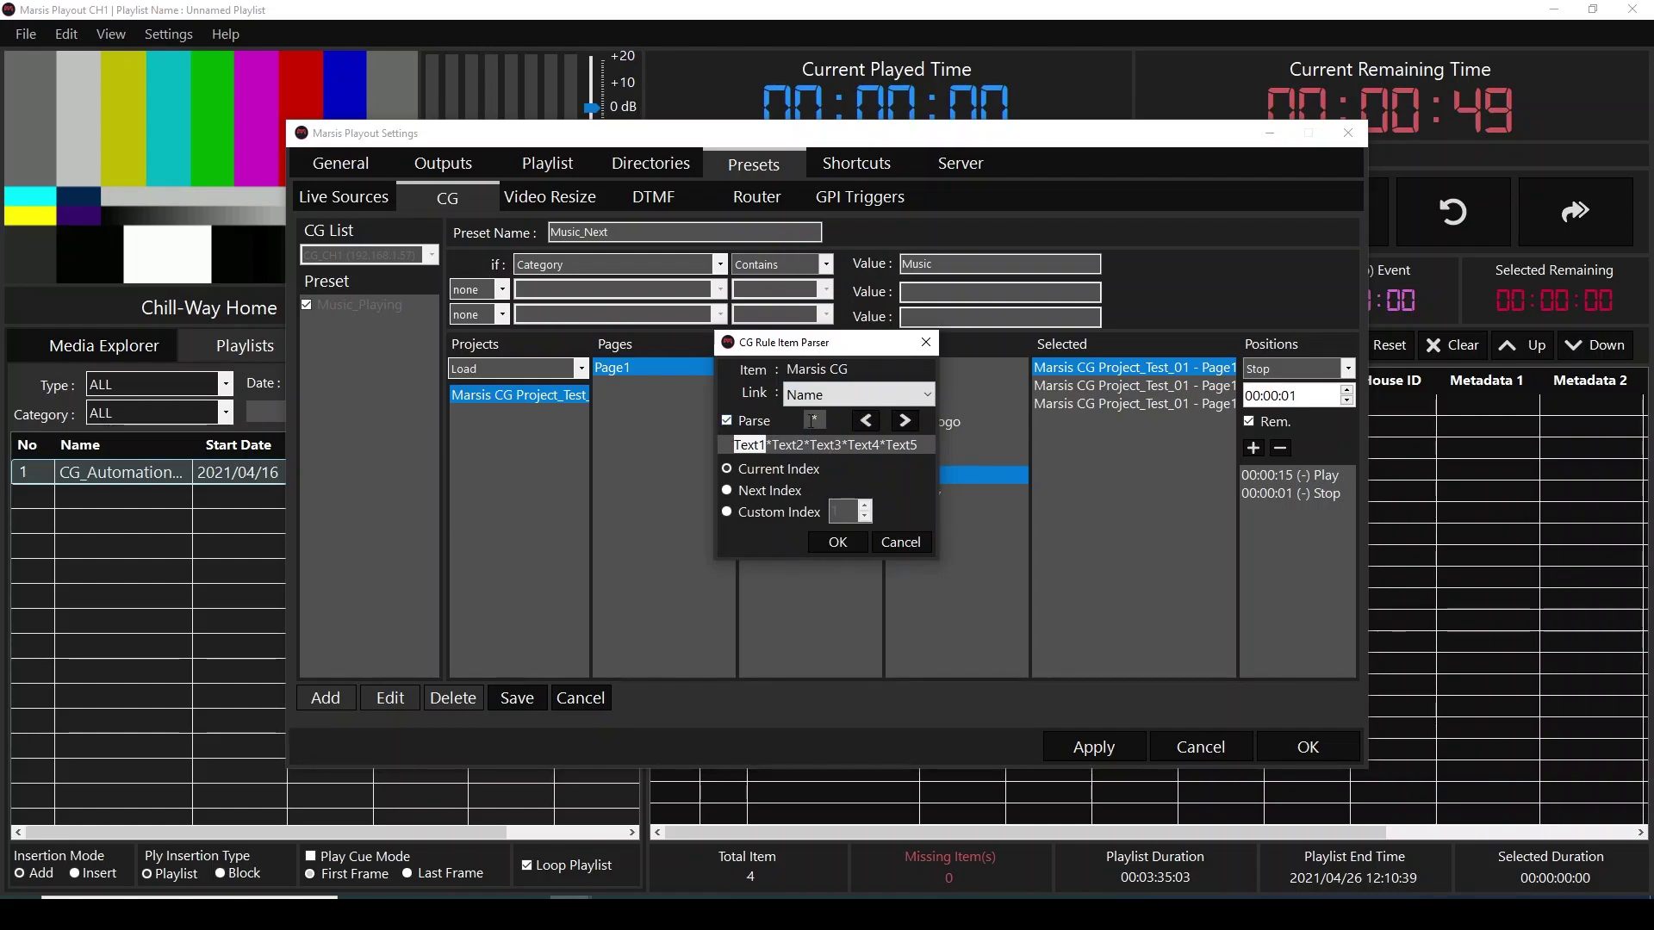
{"action": "double_click", "coordinate": [815, 420]}
{"action": "type", "text": "-"}
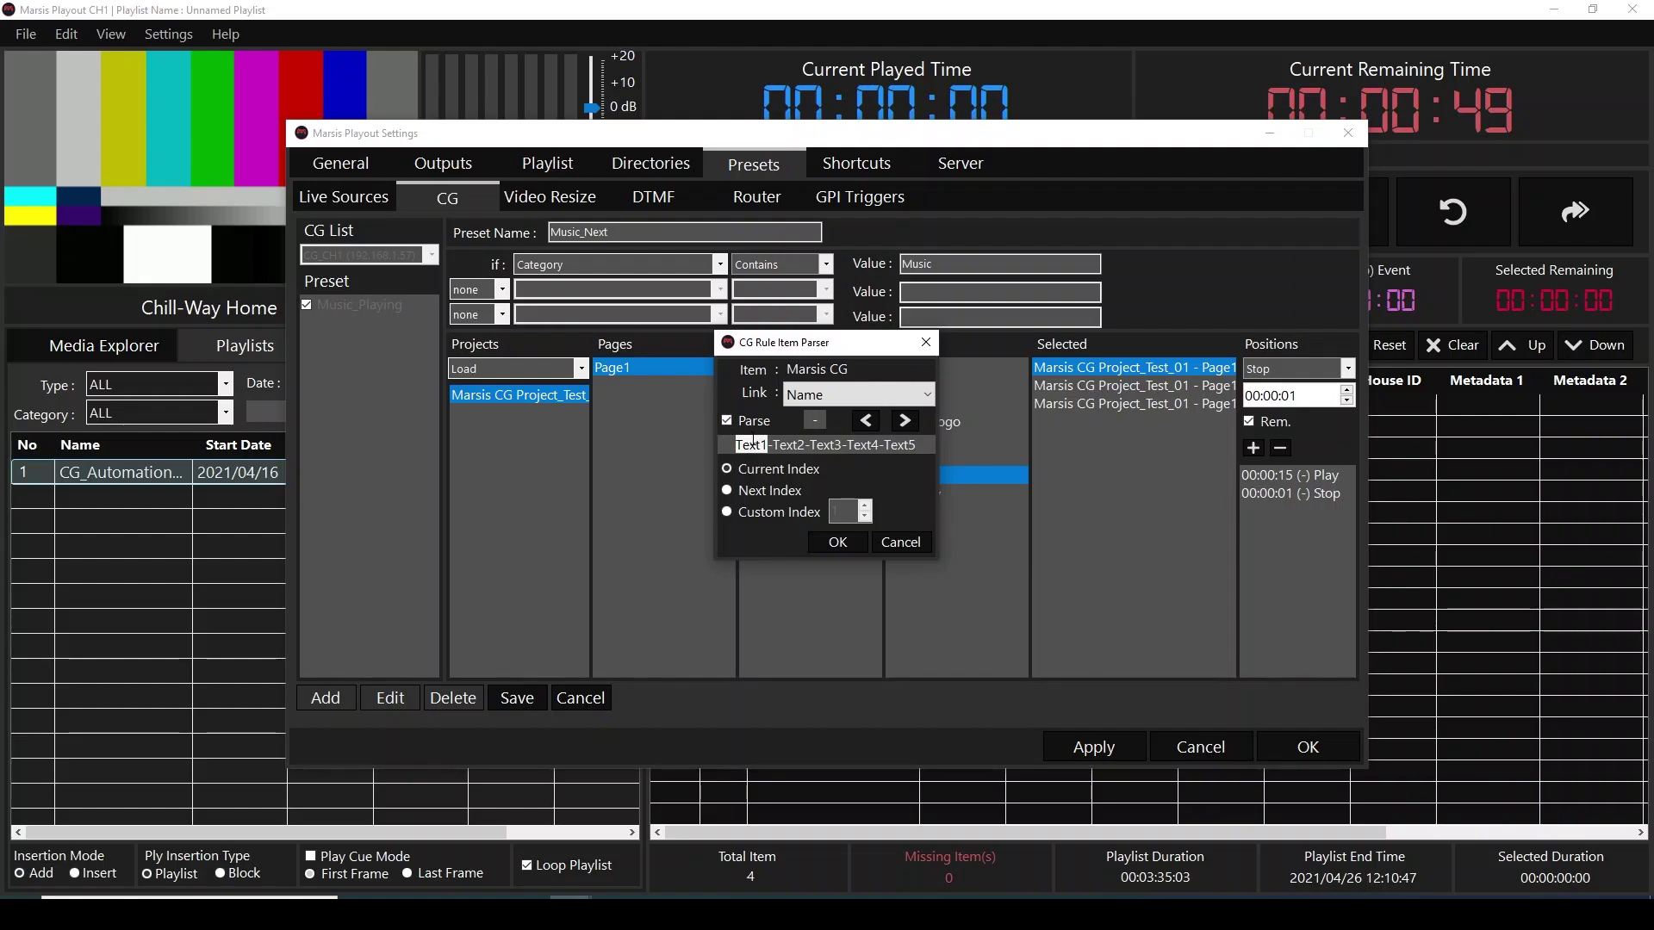
{"action": "left_click", "coordinate": [751, 491]}
{"action": "left_click", "coordinate": [838, 542]}
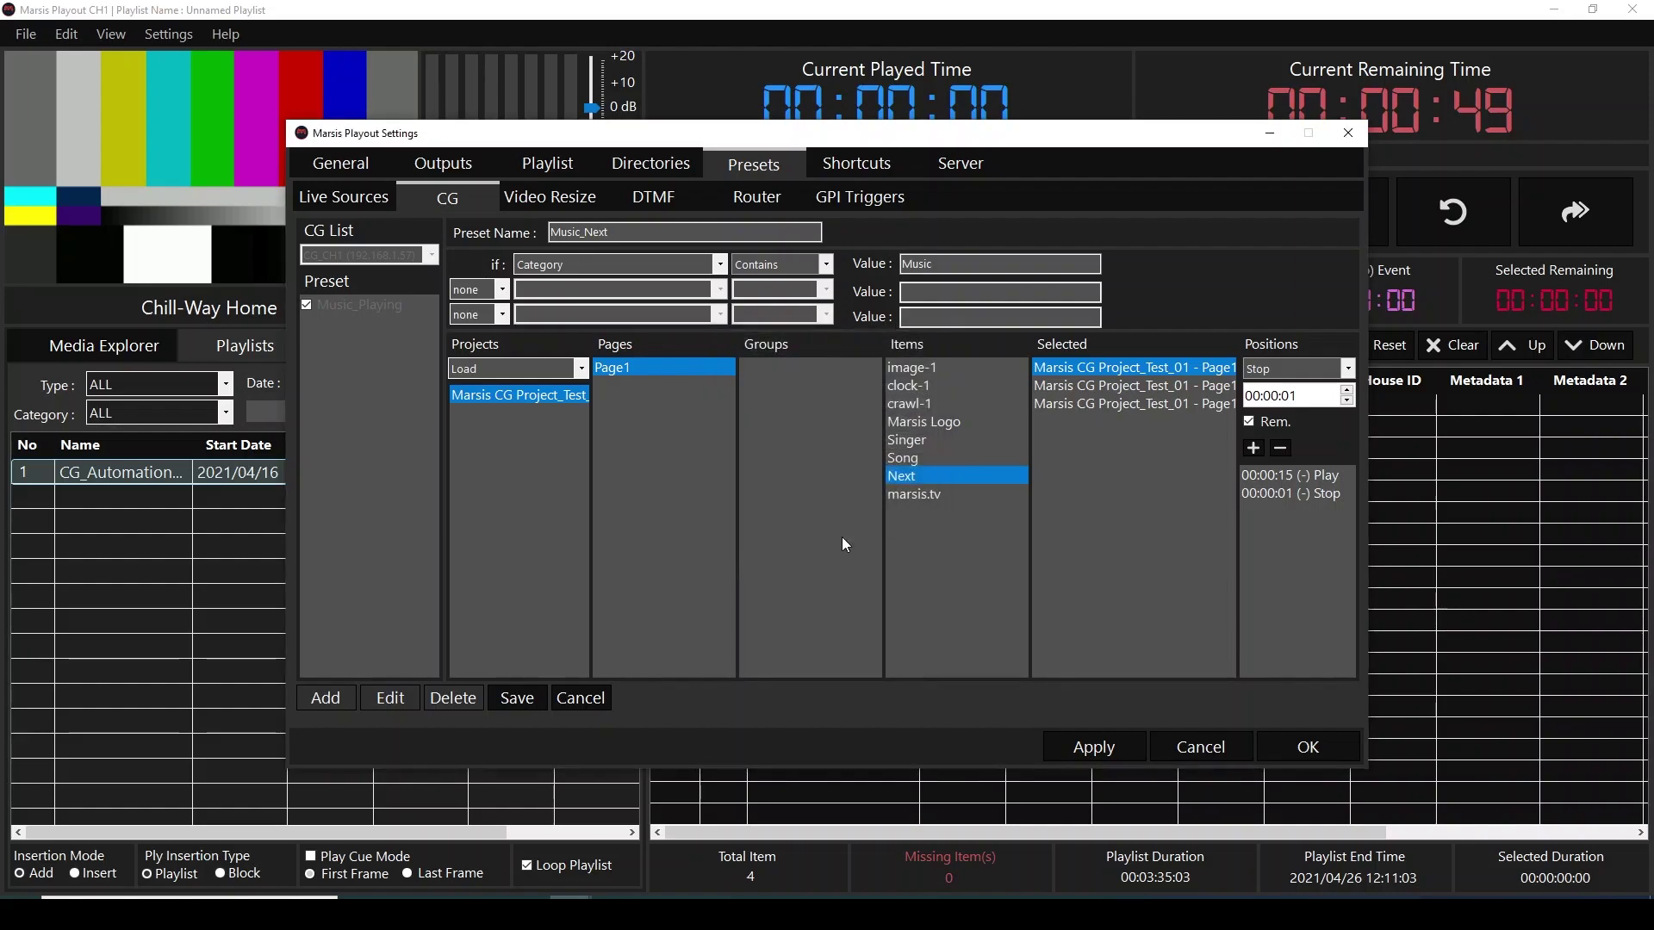
{"action": "left_click", "coordinate": [1104, 390]}
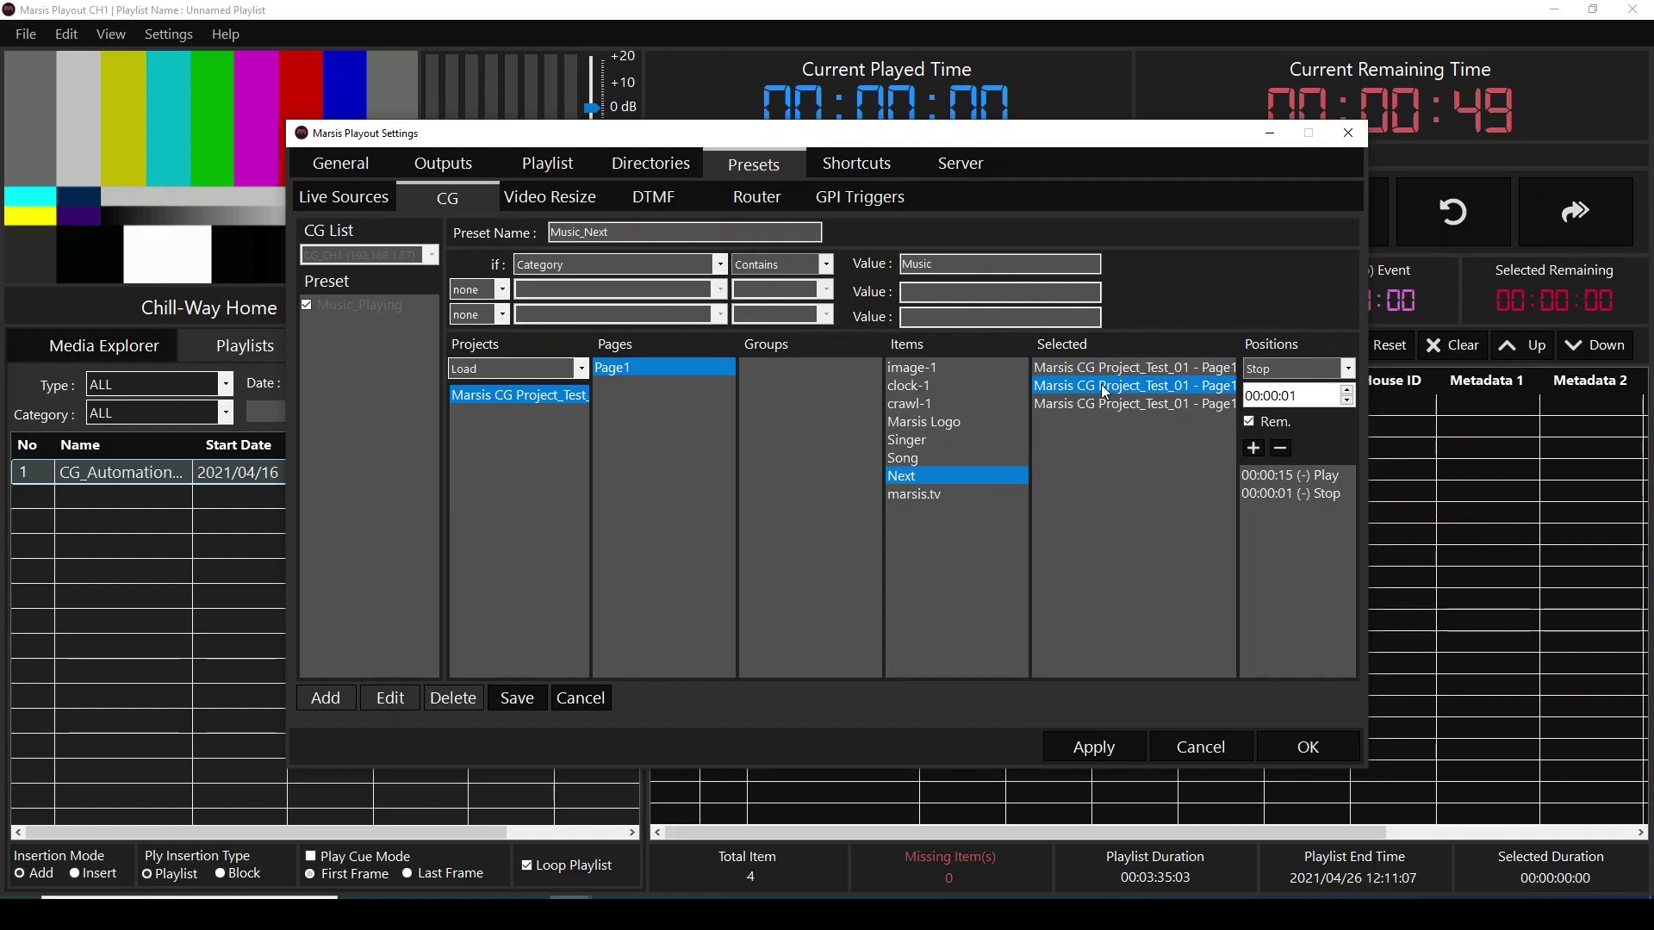
- Give the second selected item a parser linked to Name, split at '-', taking Text2 at Next Index
{"action": "right_click", "coordinate": [1105, 389]}
{"action": "left_click", "coordinate": [1128, 398]}
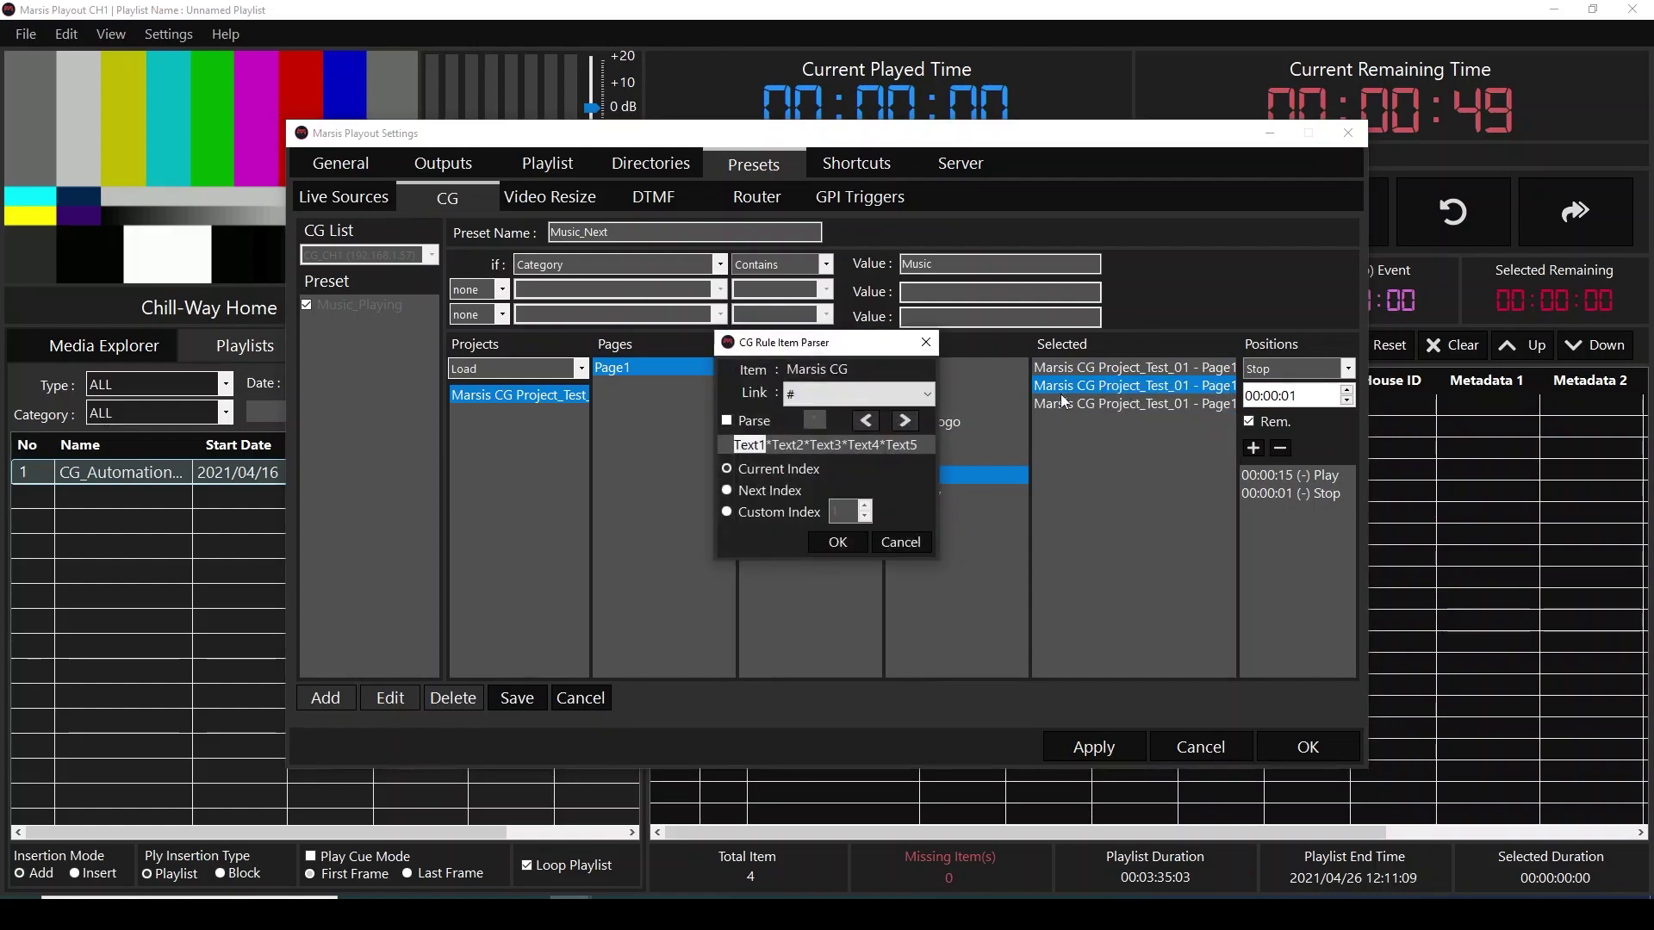
{"action": "left_click", "coordinate": [879, 393]}
{"action": "left_click", "coordinate": [851, 453]}
{"action": "left_click", "coordinate": [728, 421]}
{"action": "double_click", "coordinate": [815, 420]}
{"action": "type", "text": "-"}
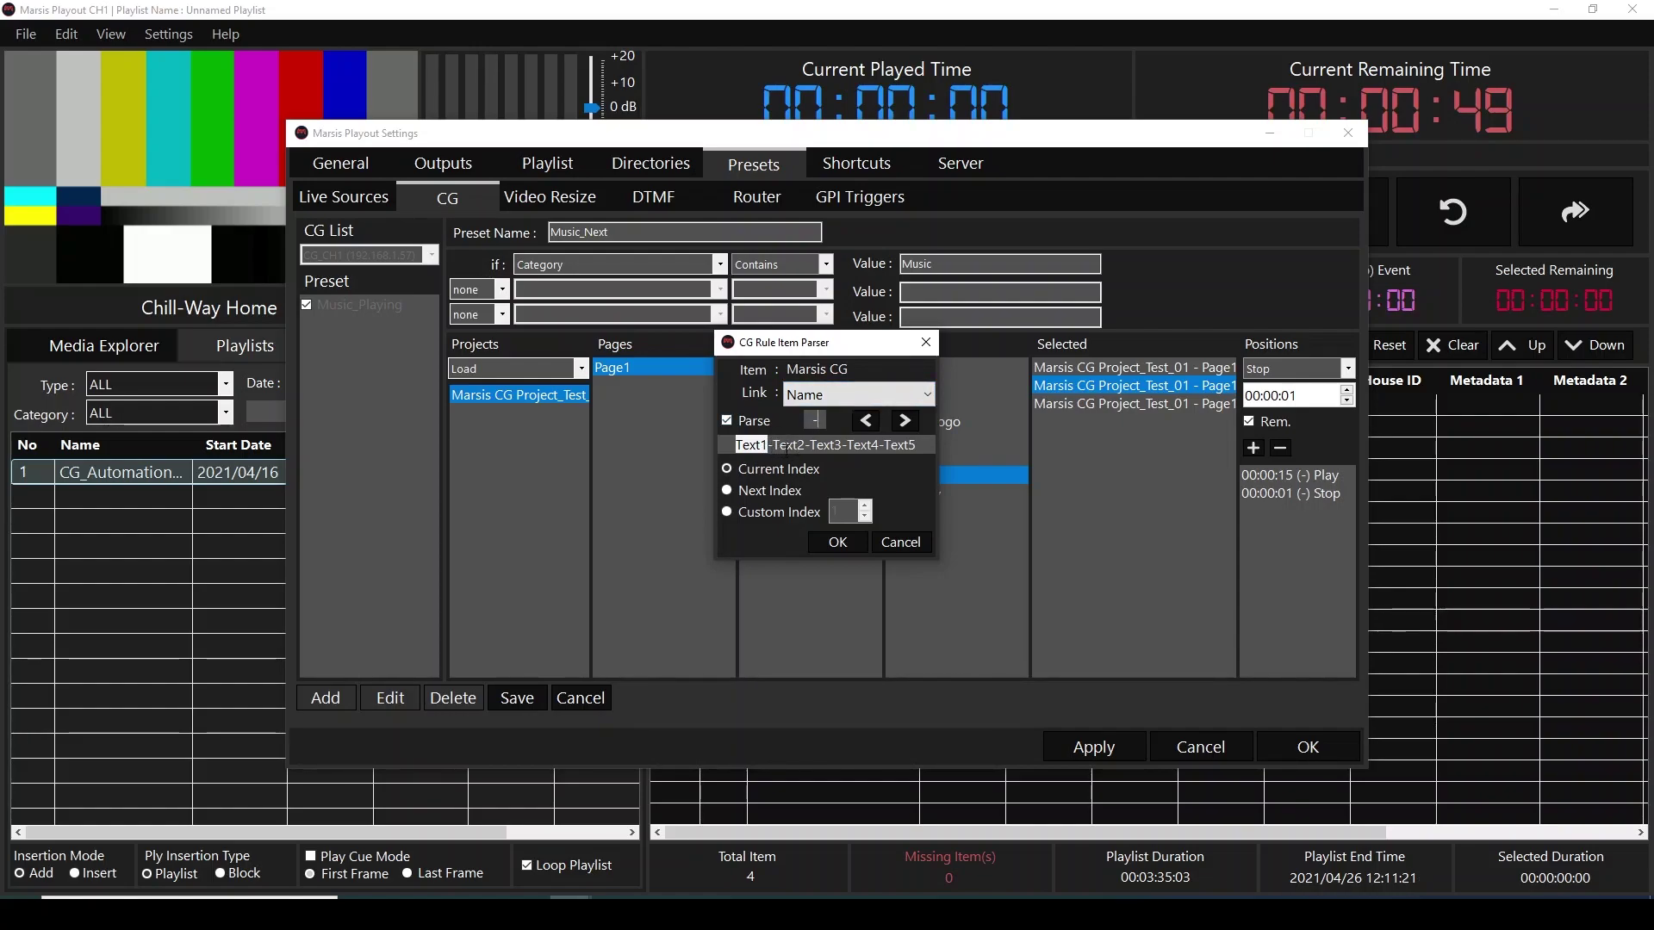
{"action": "left_click", "coordinate": [905, 421]}
{"action": "left_click", "coordinate": [770, 496]}
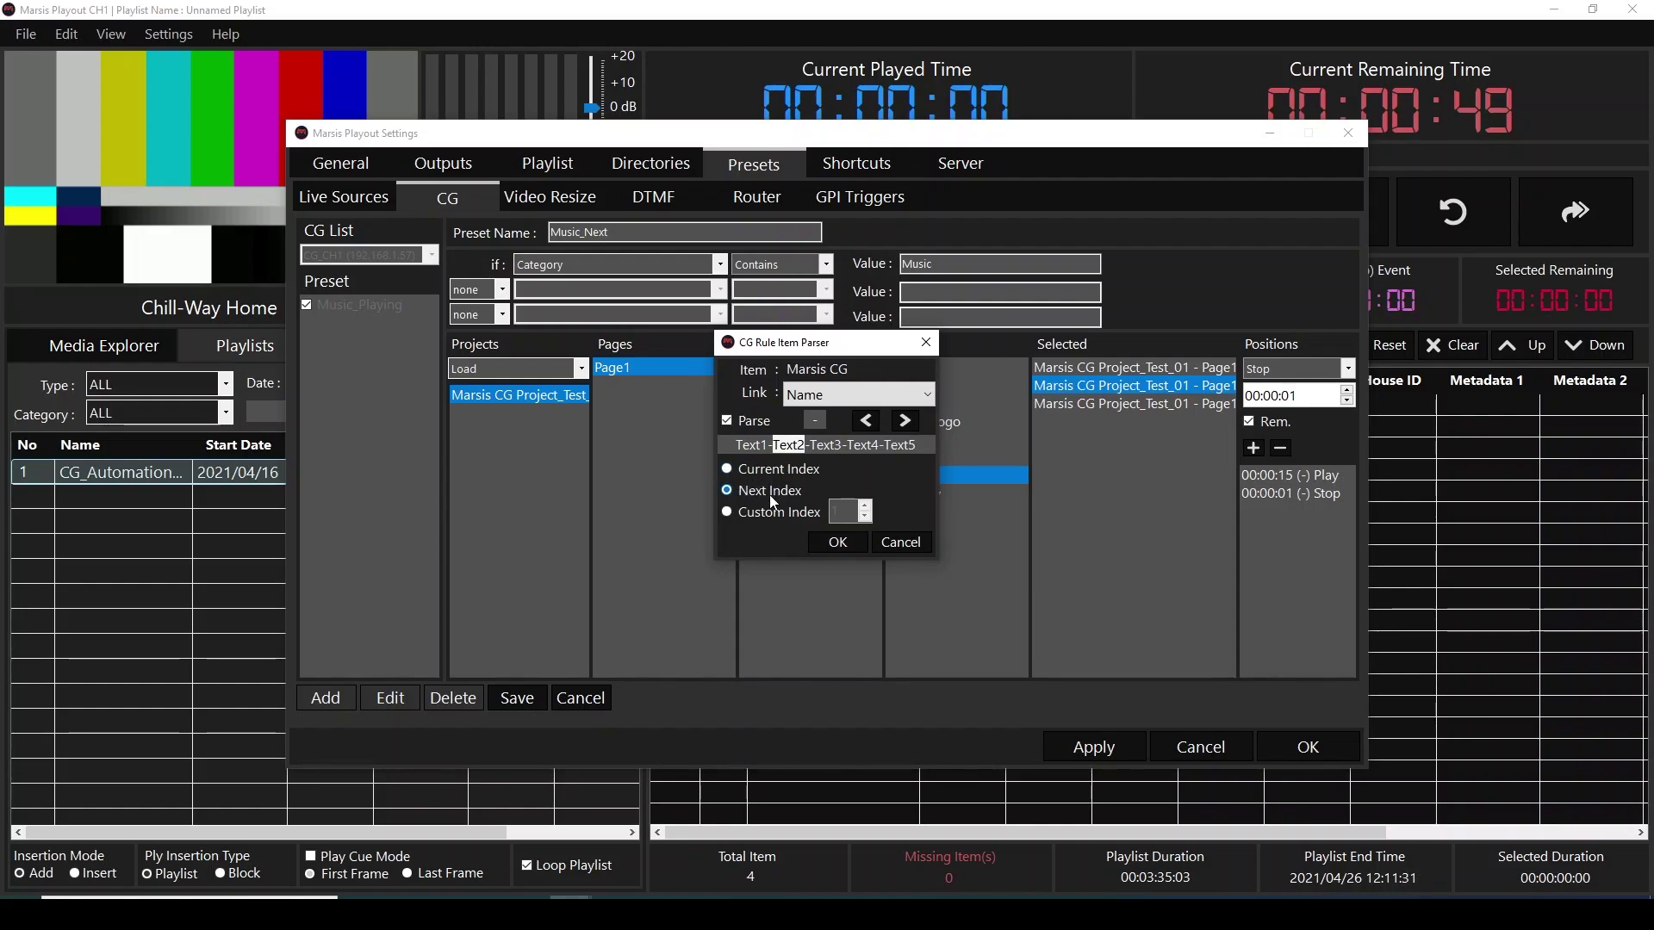
{"action": "left_click", "coordinate": [831, 543]}
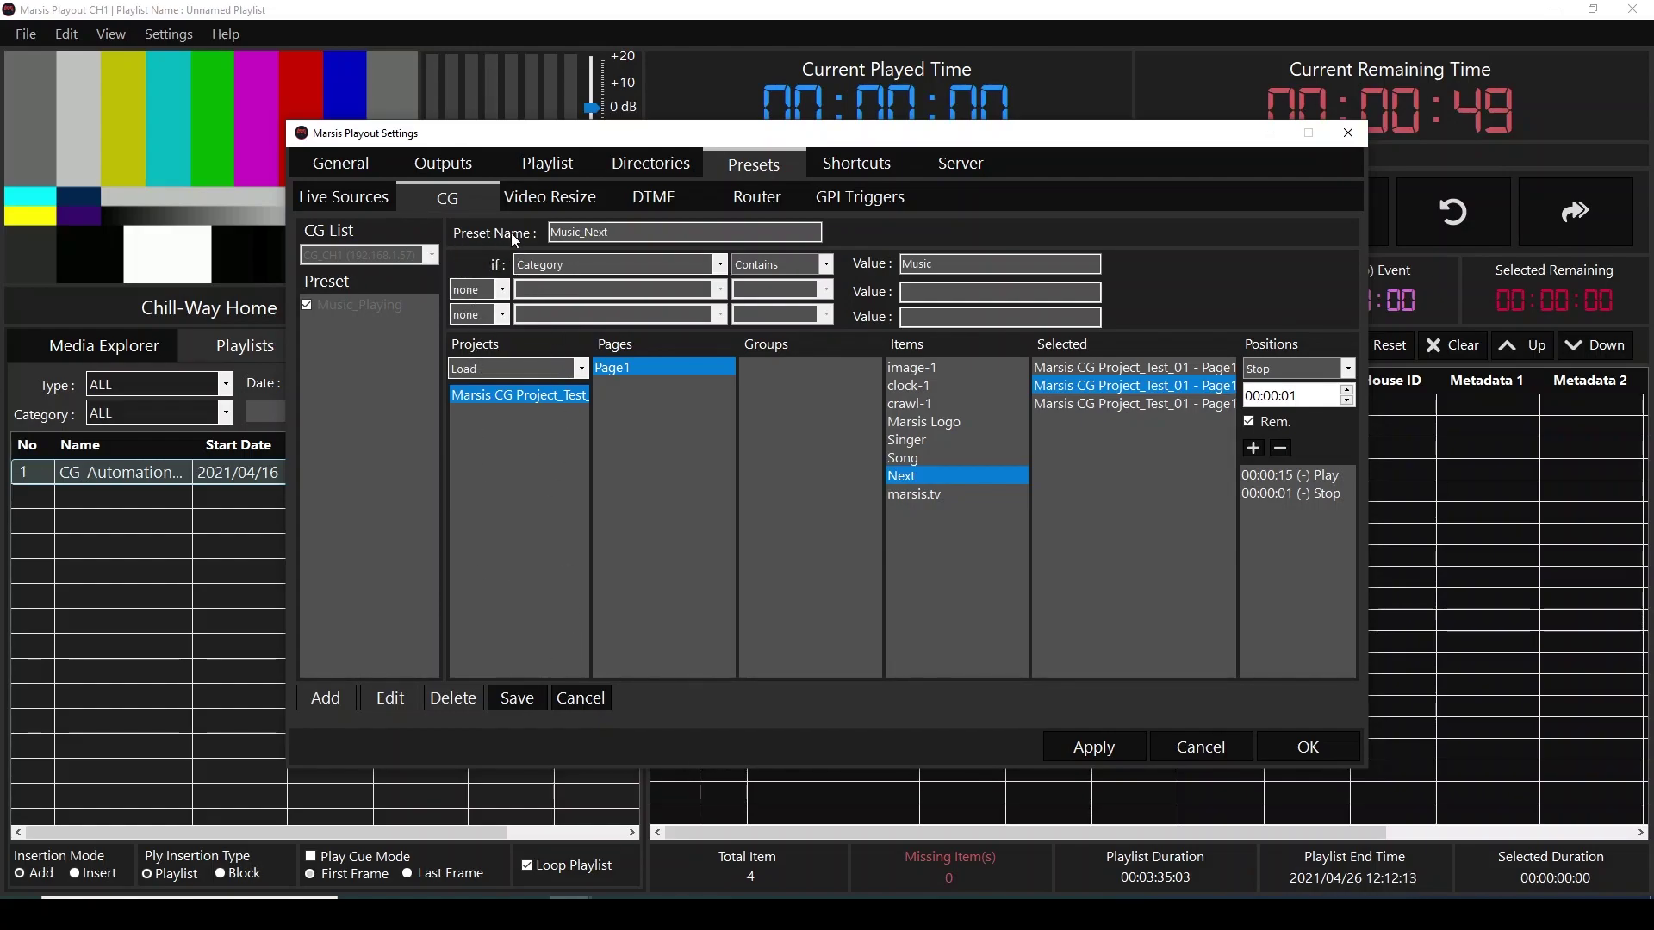
- Save the Music_Next preset and apply the settings to return to the playlist
{"action": "left_click", "coordinate": [519, 698]}
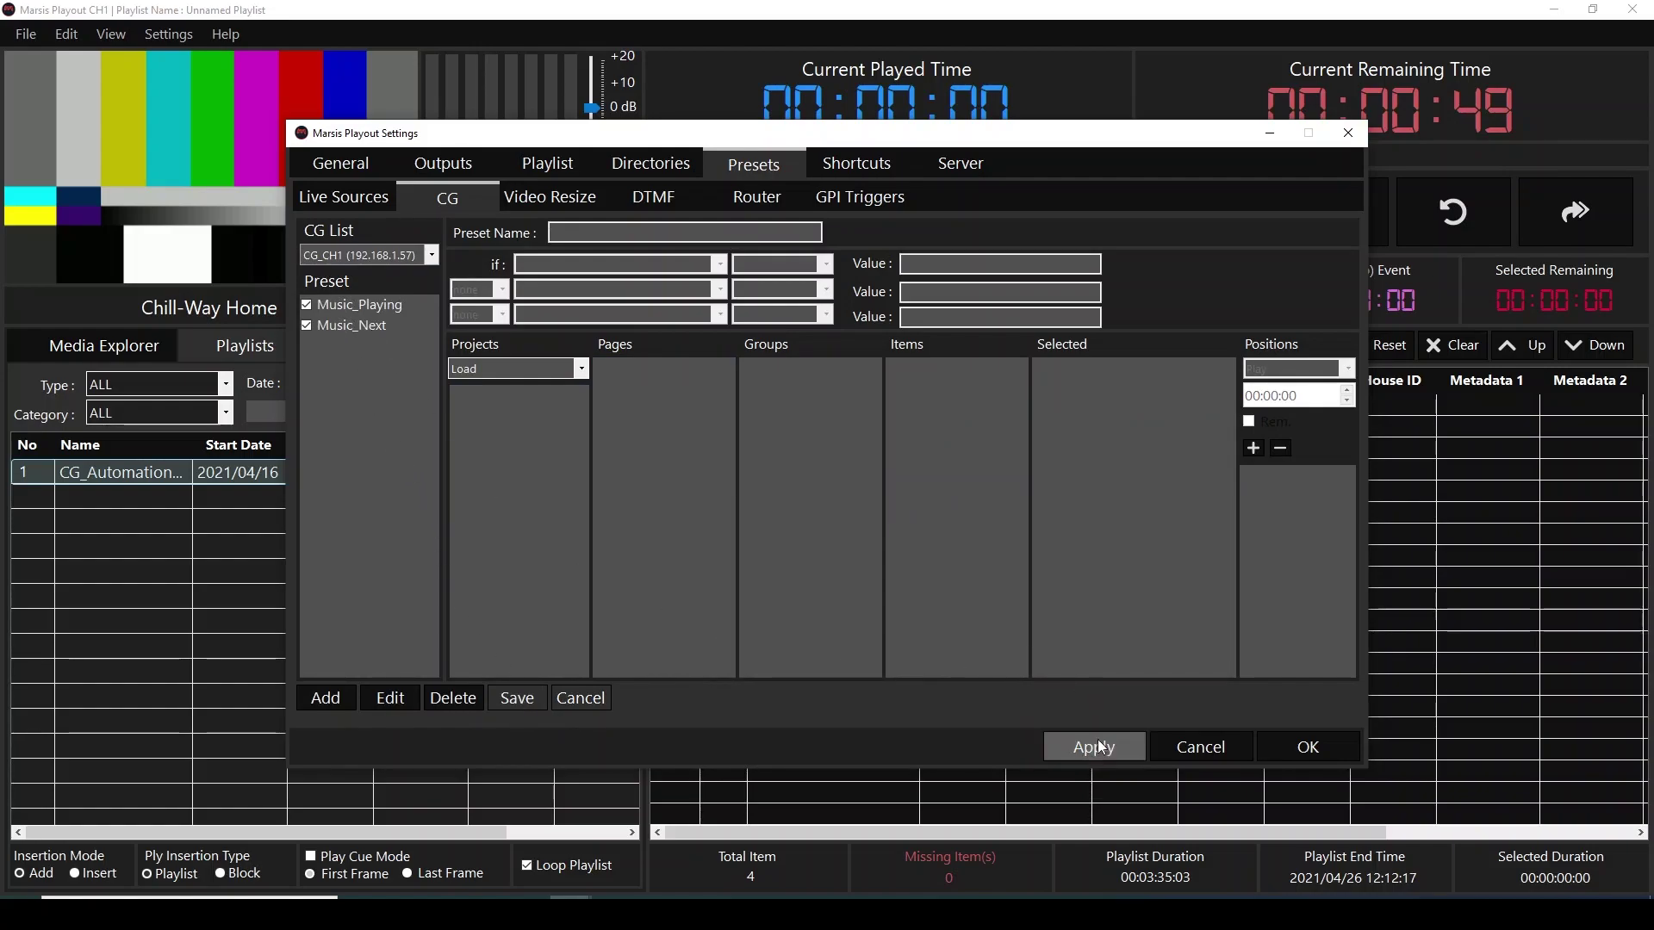
{"action": "left_click", "coordinate": [1289, 746]}
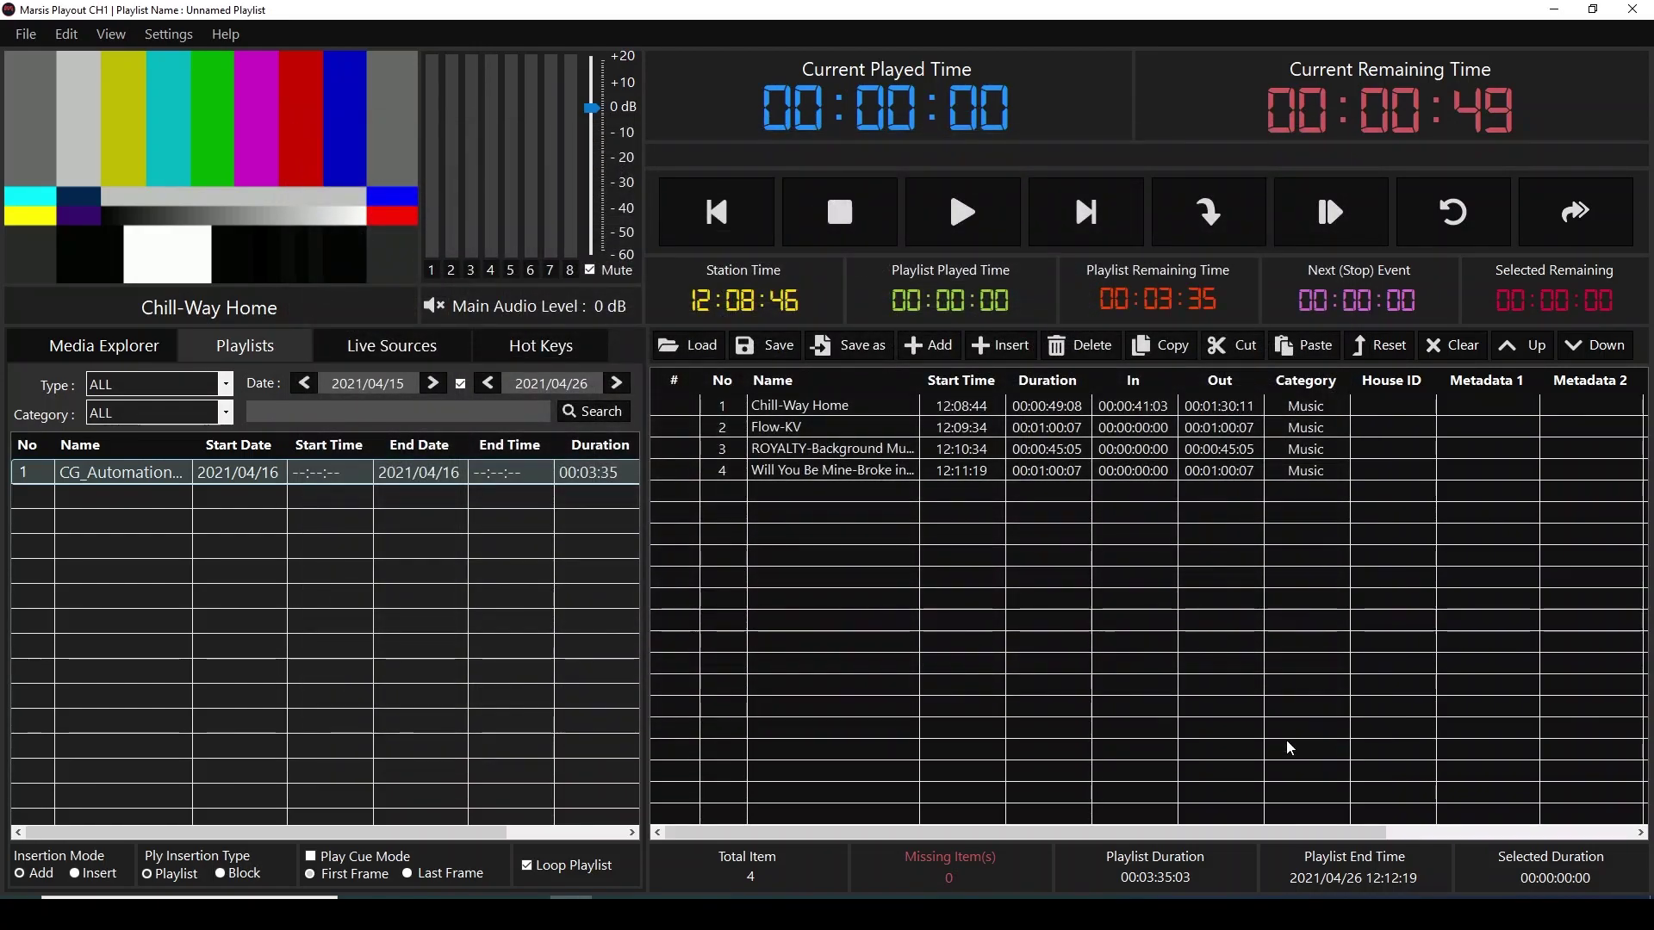